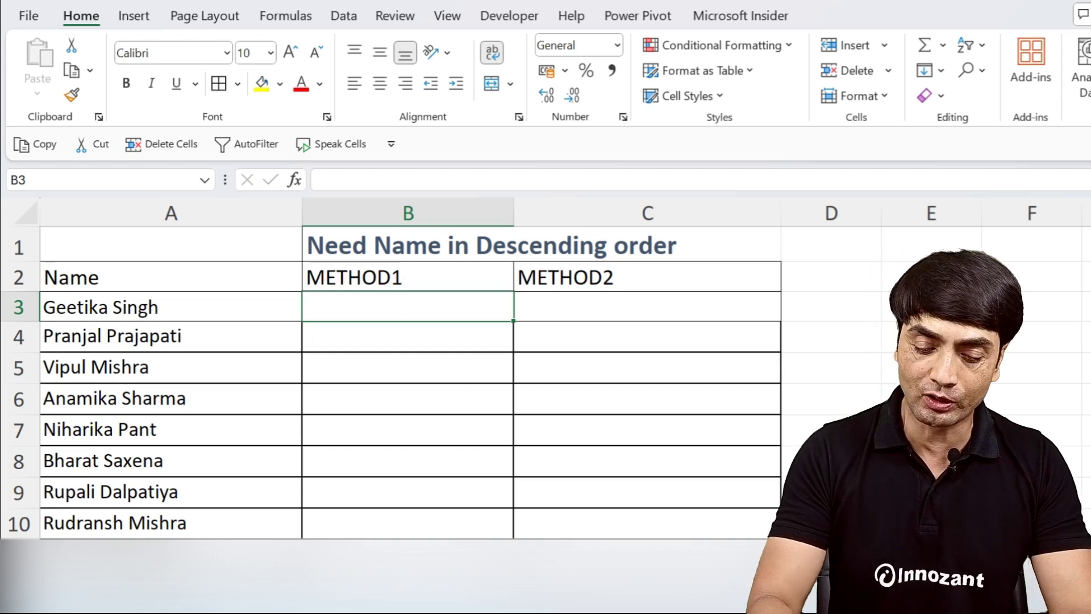
In B3 under METHOD1, start an INDEX formula on $A$3:$A$22 with COUNTA(A3:A22) as its row number.
text(=INDEX()
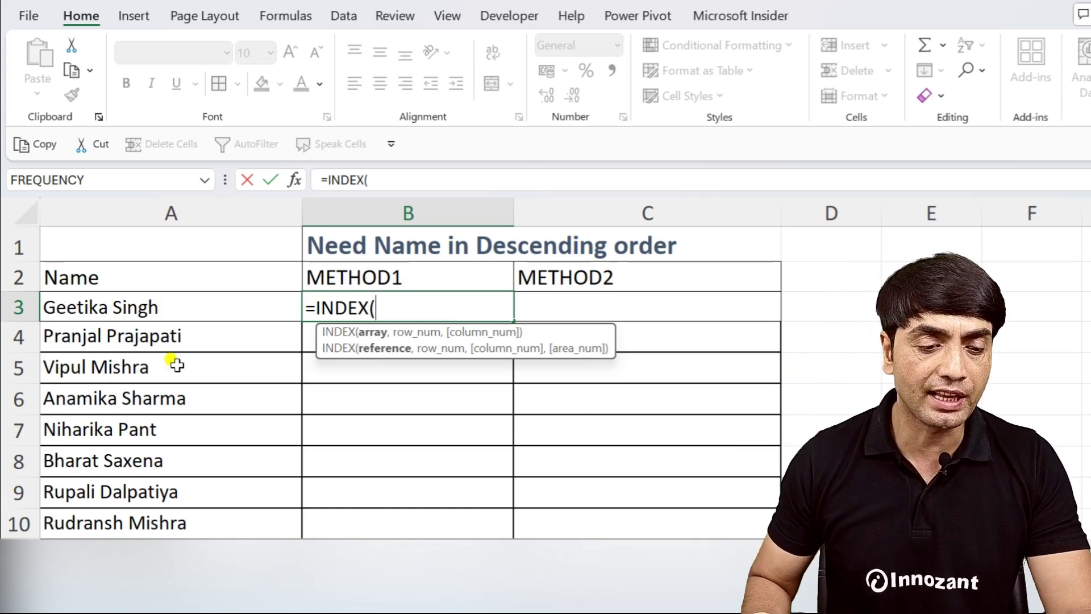
drag(151, 310, 127, 485)
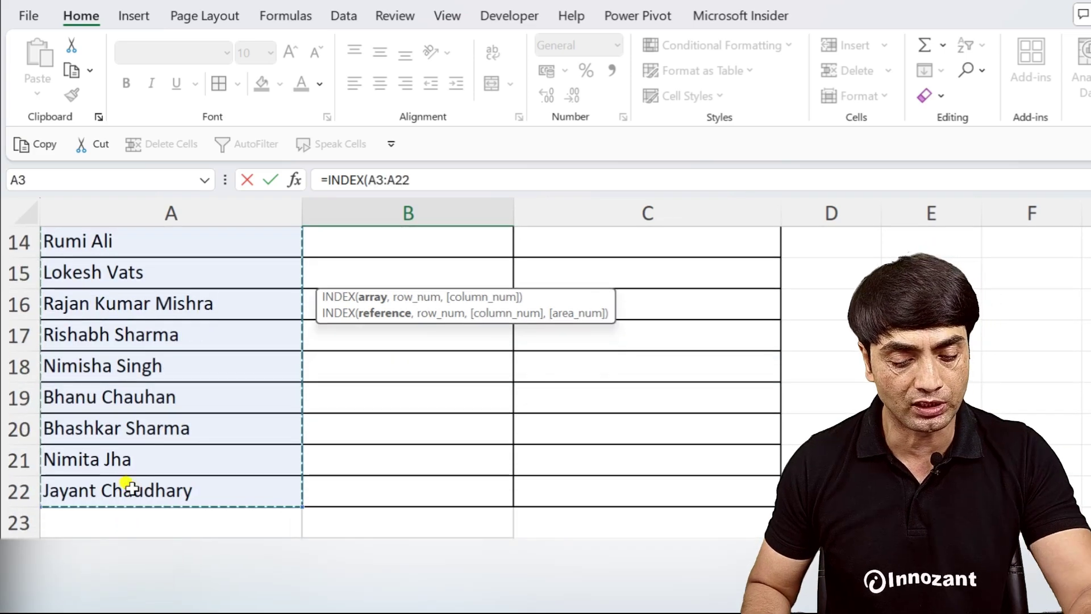
key(F4)
text(,)
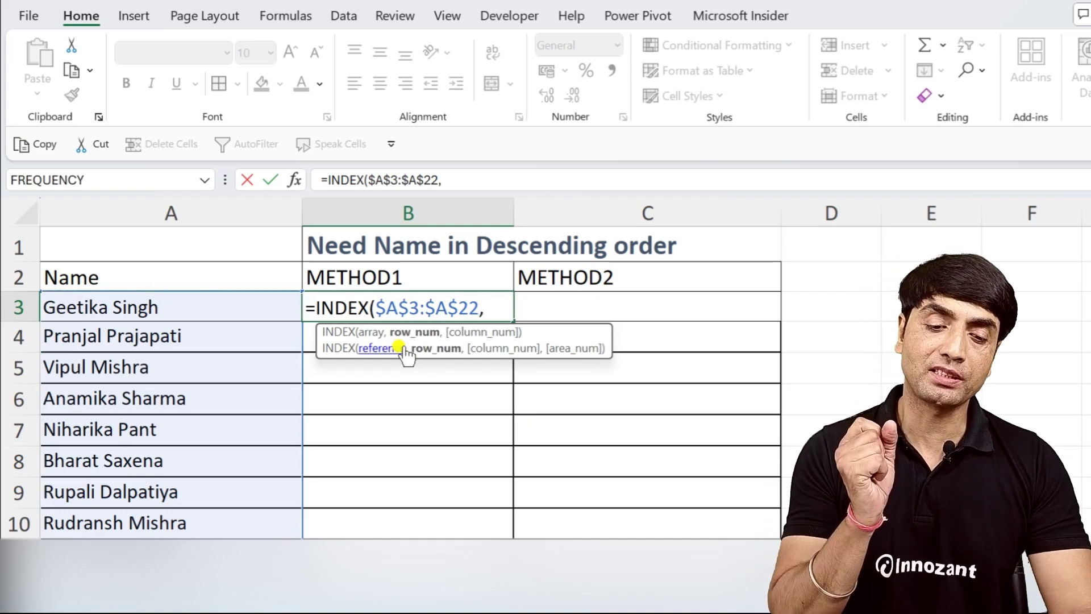
text(COUNTA()
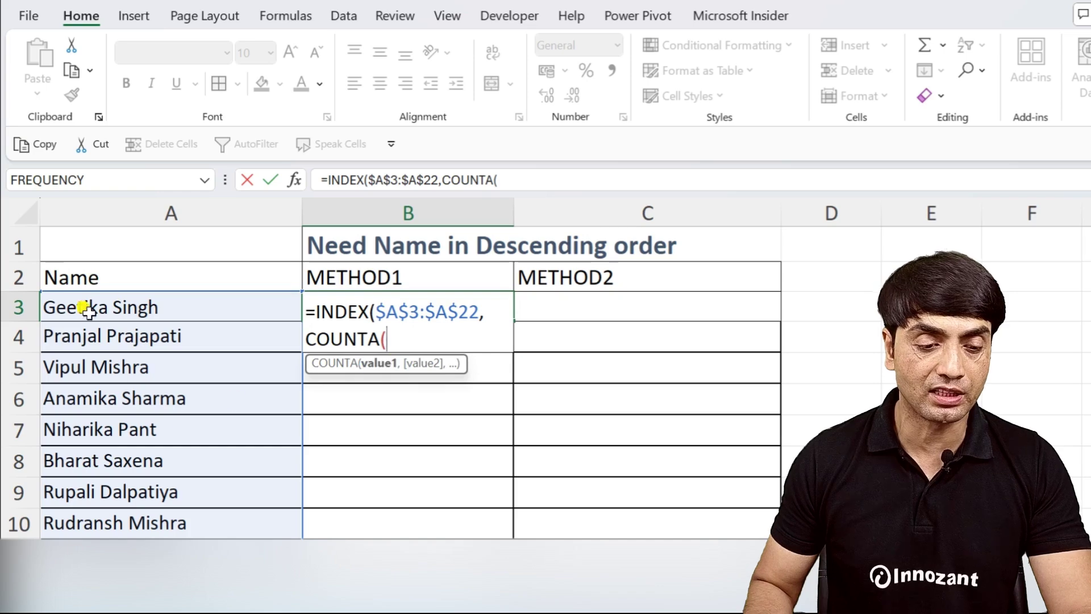
drag(85, 307, 121, 506)
text())
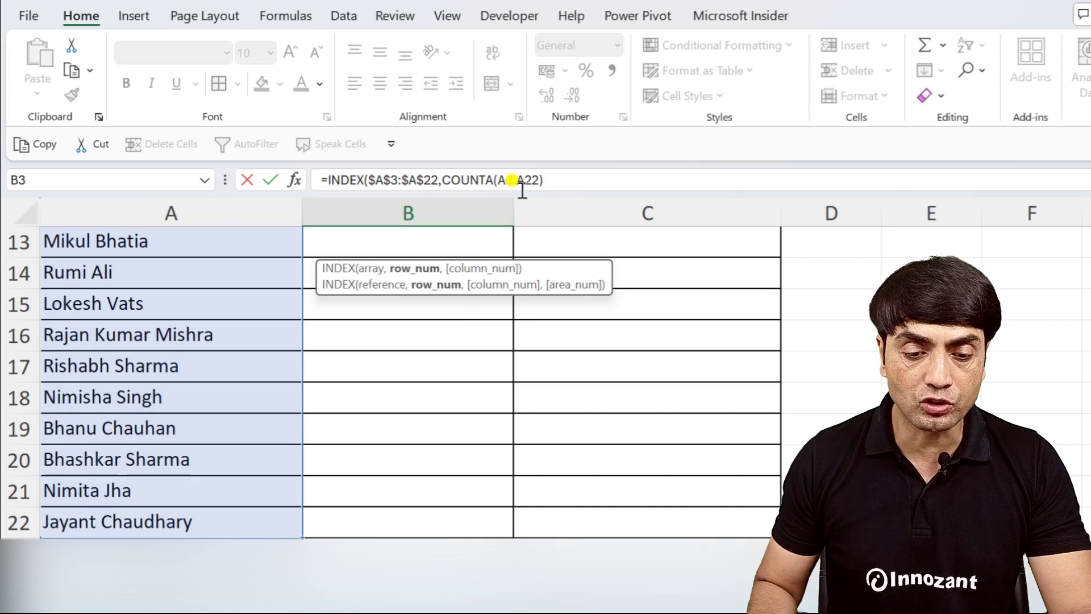
Lock the end of the COUNTA range as $A$22, complete the B3 formula and fill it down the METHOD1 column.
scroll(528, 186, up, 2)
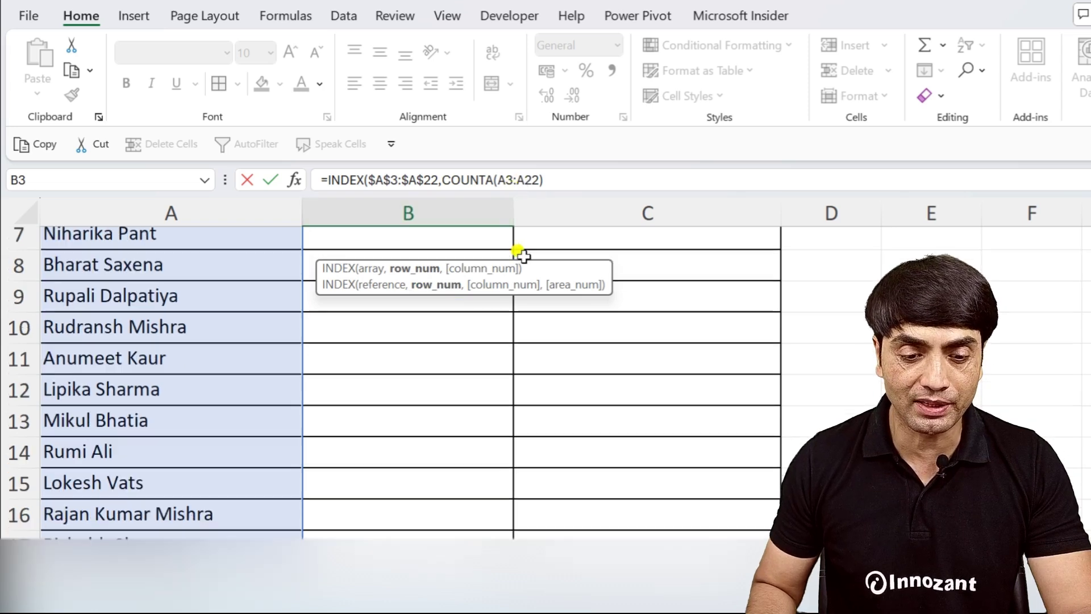
click(530, 180)
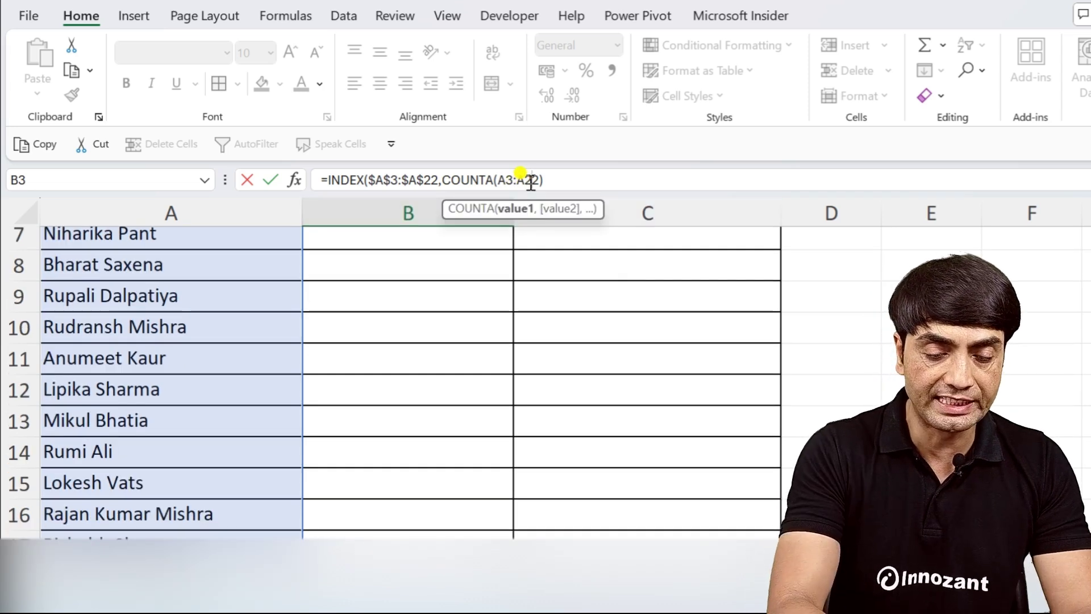
scroll(530, 184, up, 2)
key(F4)
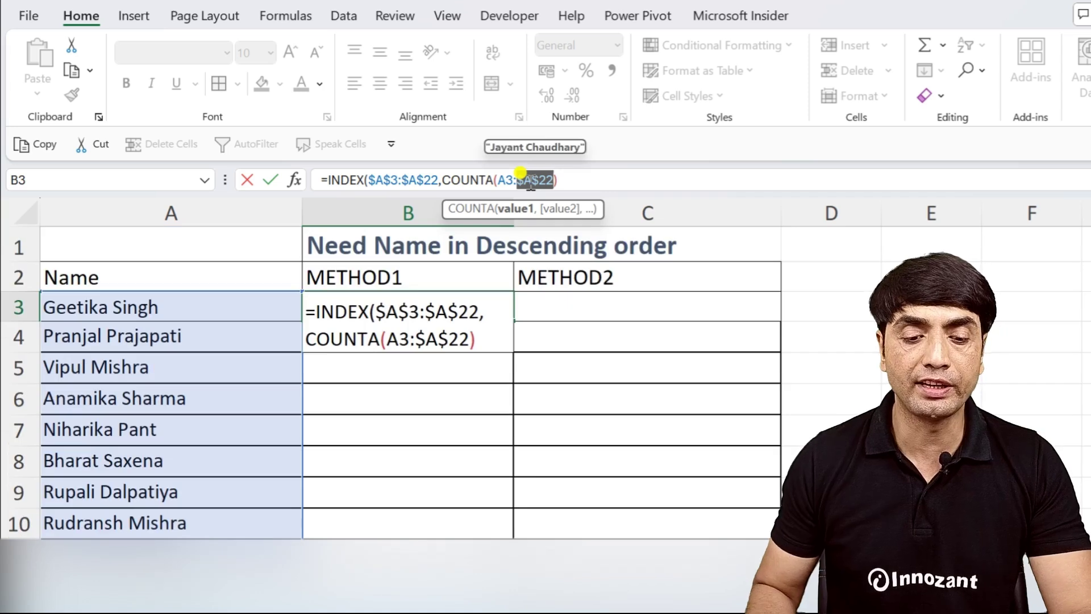
click(482, 340)
key(Return)
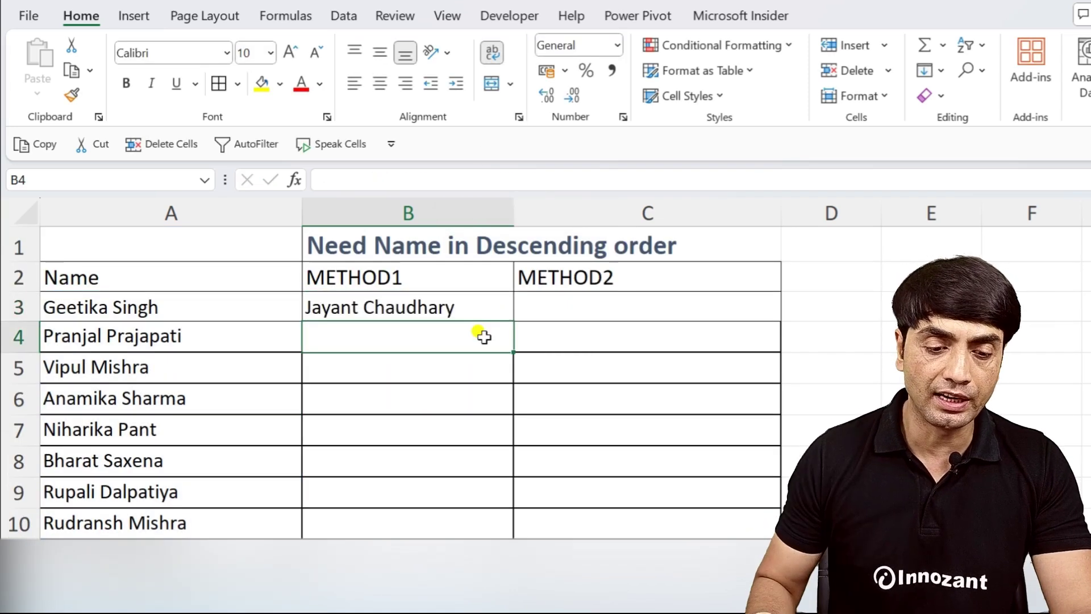
click(461, 309)
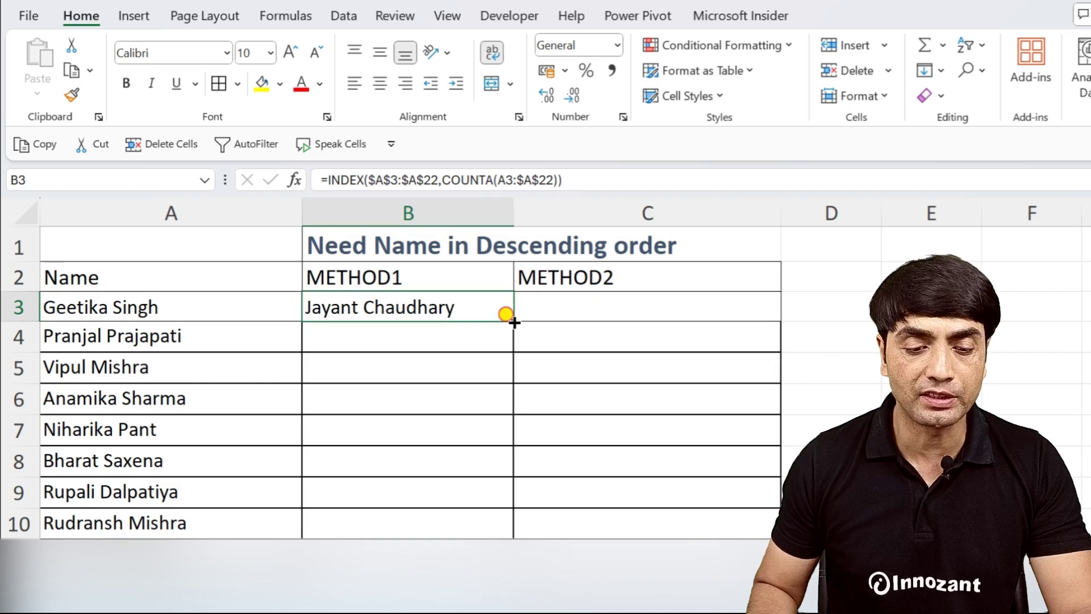
double_click(511, 322)
In C3 under METHOD2, start an INDEX formula on $A$3:$A$22 with ROWS over A3:A22 as its row number.
click(542, 310)
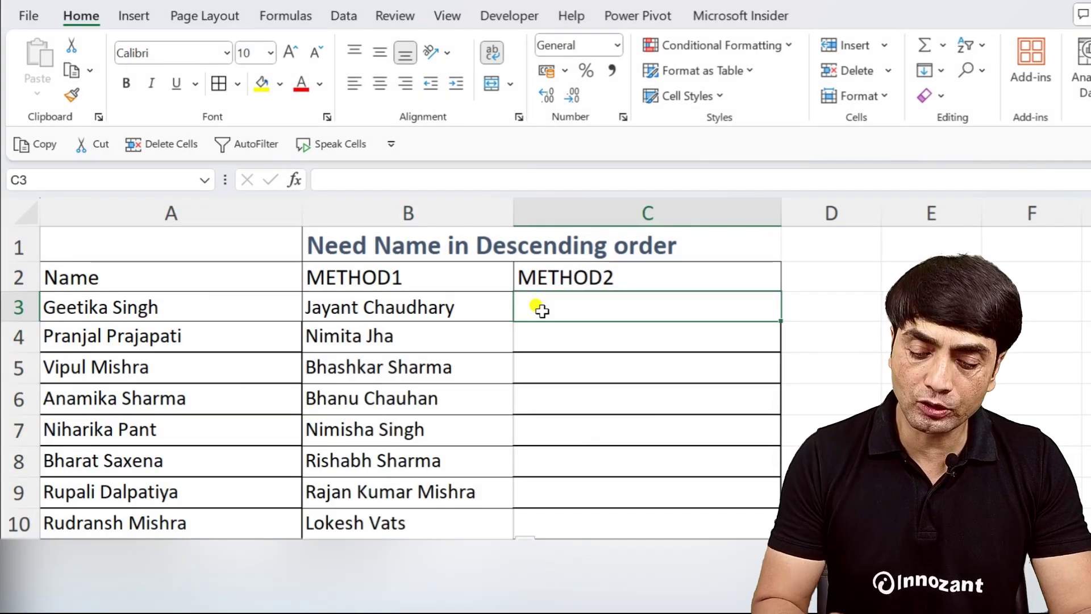
text(=INDEX()
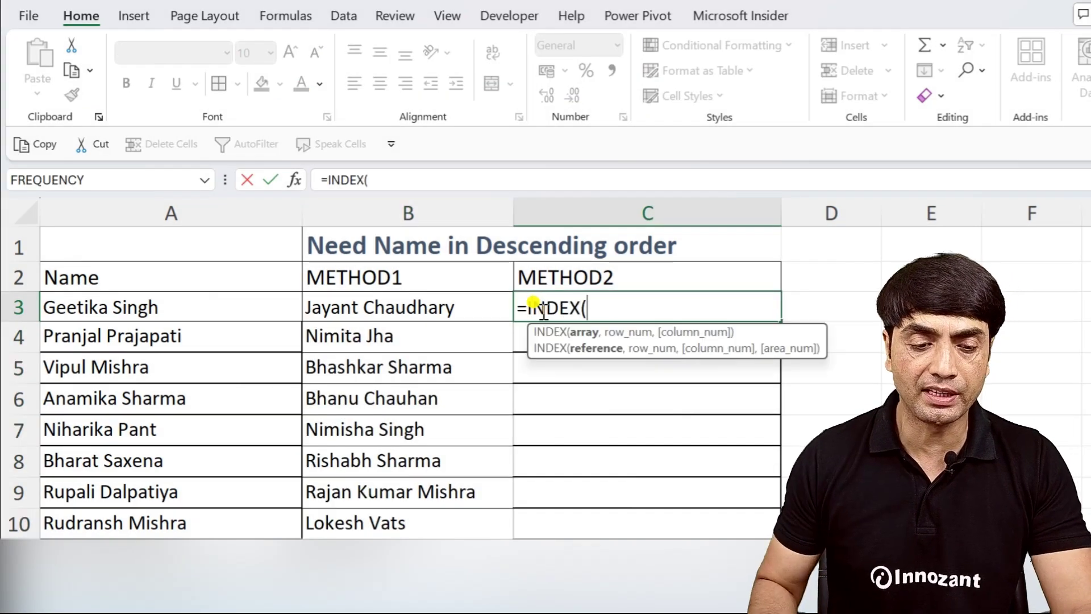
click(147, 301)
key(ctrl+shift+Down)
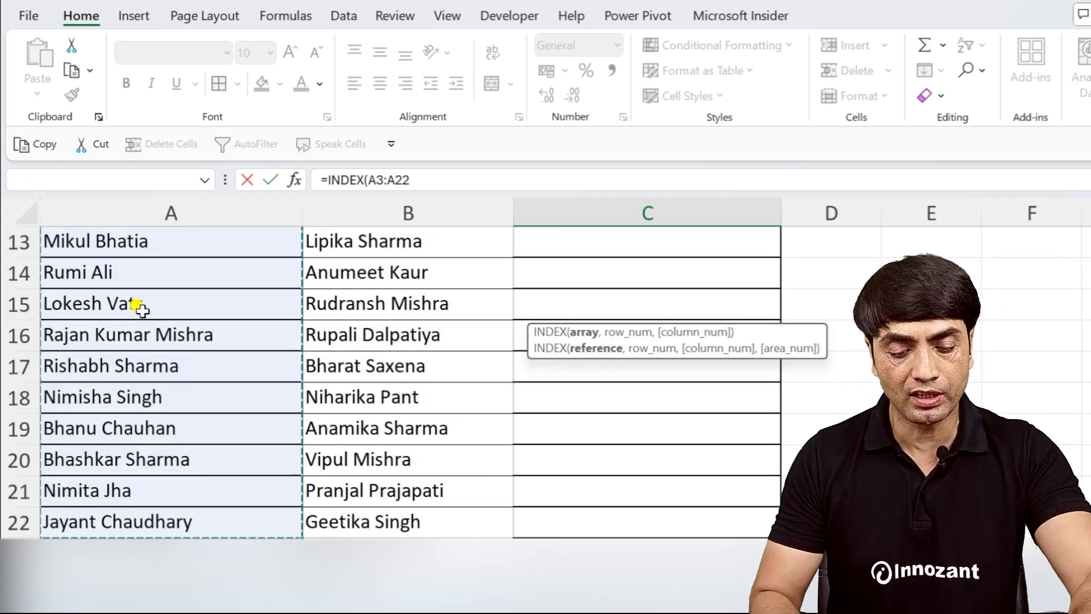
key(F4)
text(,)
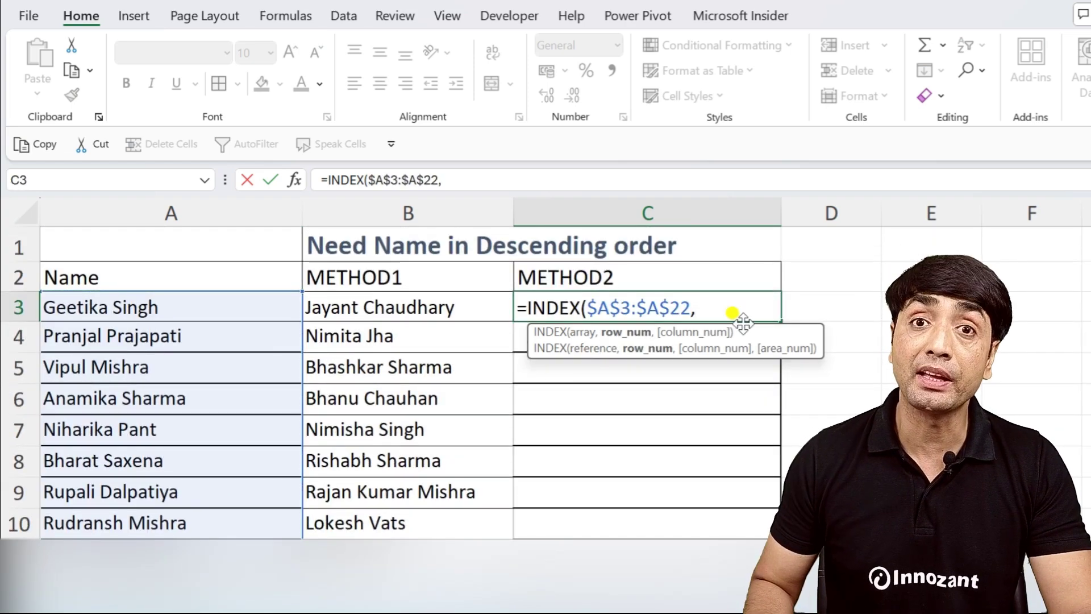
text(ROWS()
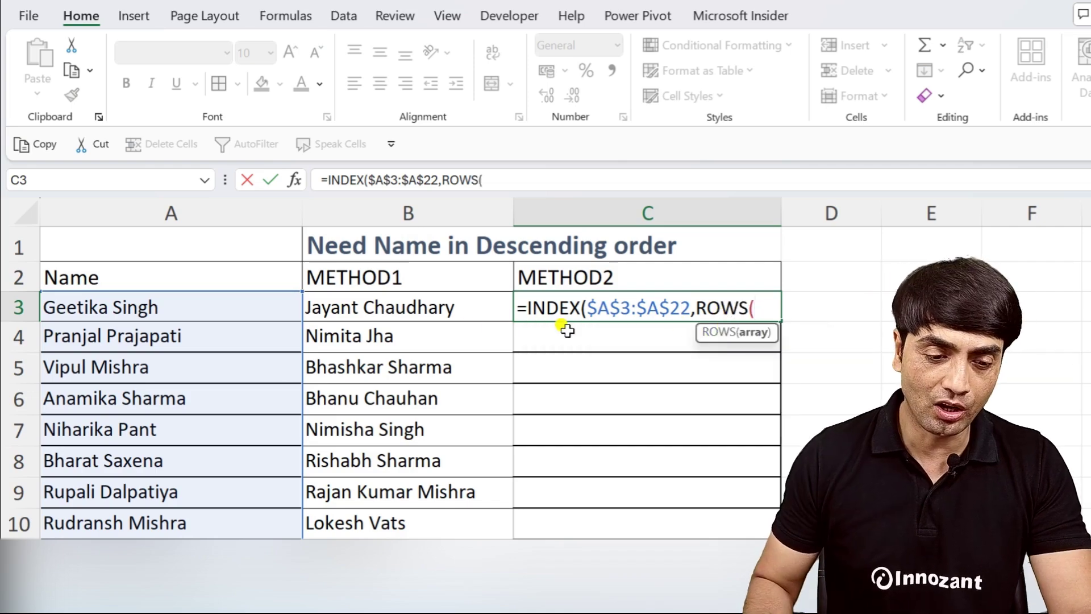
drag(220, 308, 183, 482)
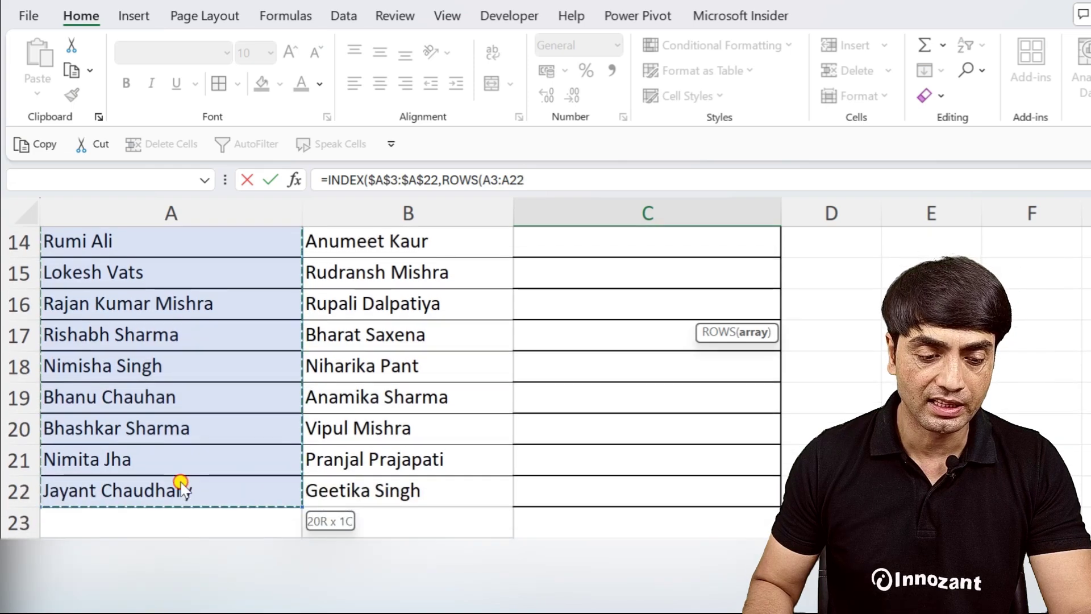
scroll(612, 289, up, 3)
scroll(682, 275, up, 2)
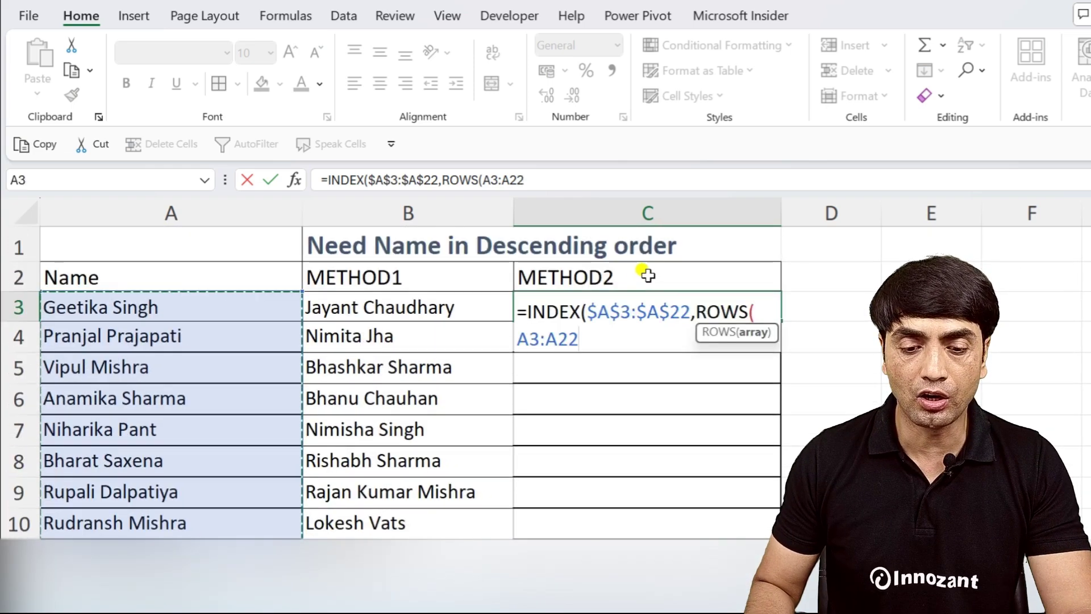
Lock the end of the ROWS range as $A$22, complete the C3 formula and fill it down the METHOD2 column.
click(562, 340)
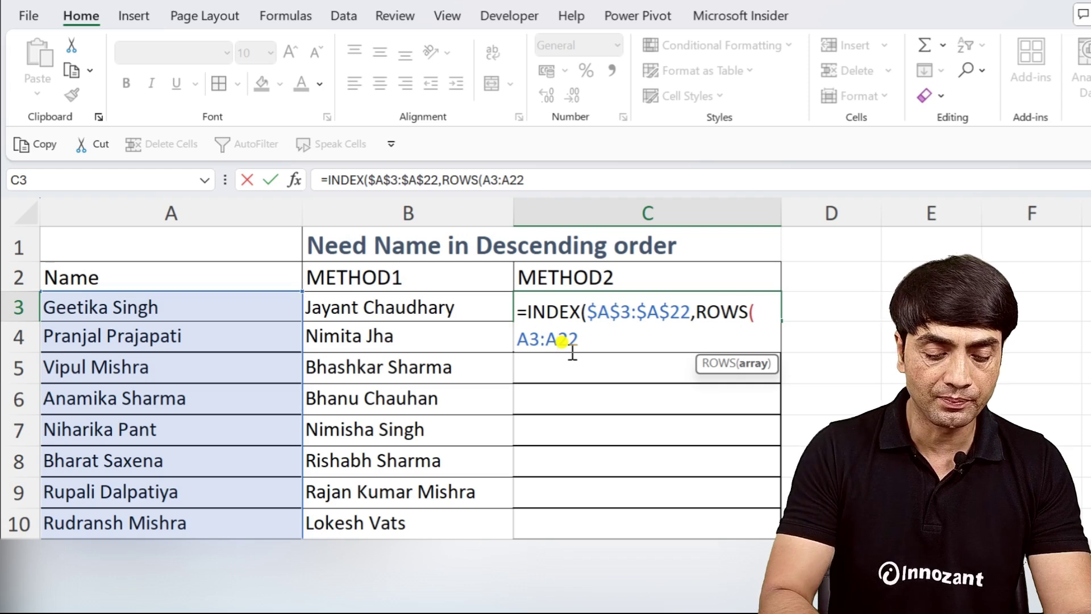
key(F4)
click(627, 340)
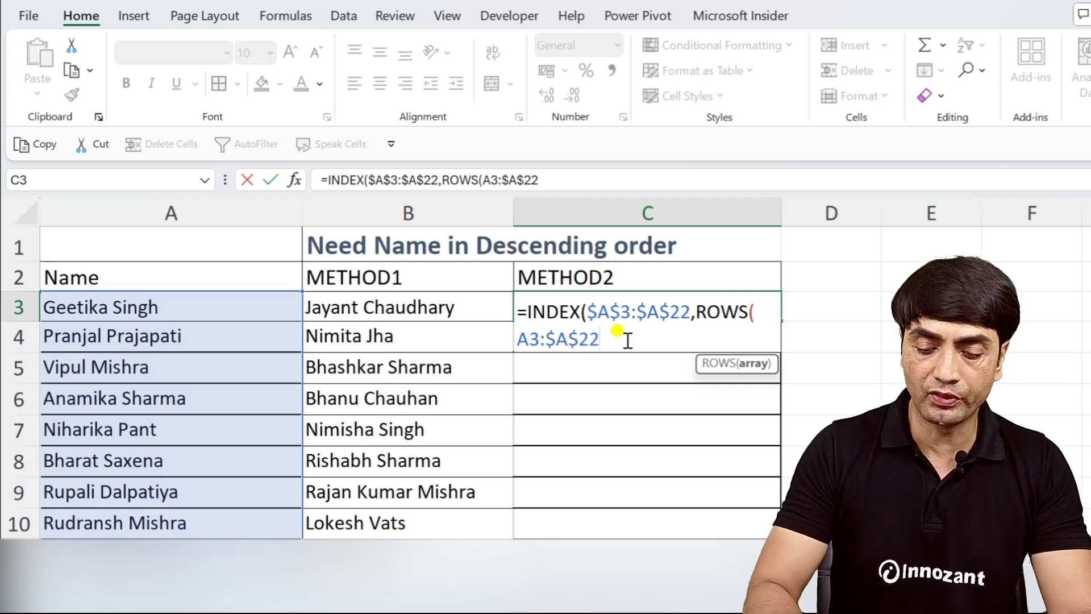
text()))
key(Return)
click(628, 301)
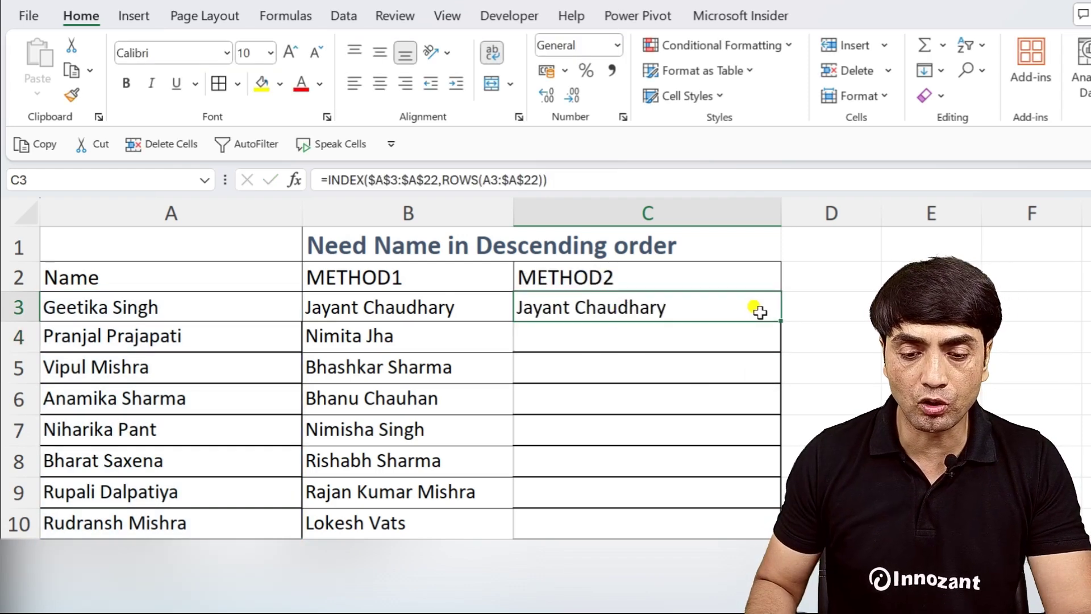
double_click(781, 321)
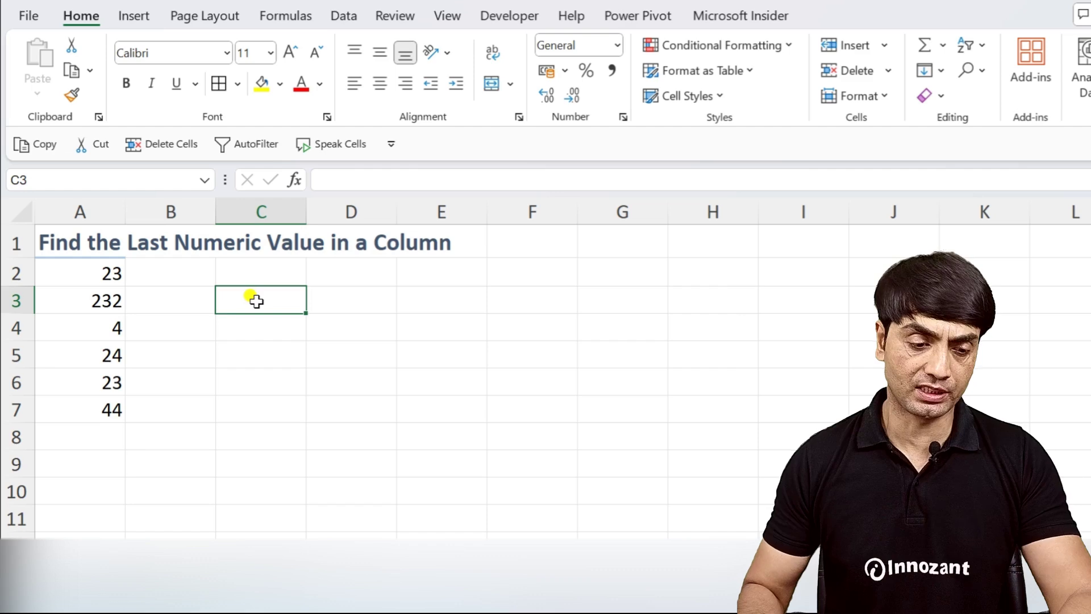
On the last-numeric-value sheet, extend the column A list with a person's name in A8 and 66 in A9.
click(94, 431)
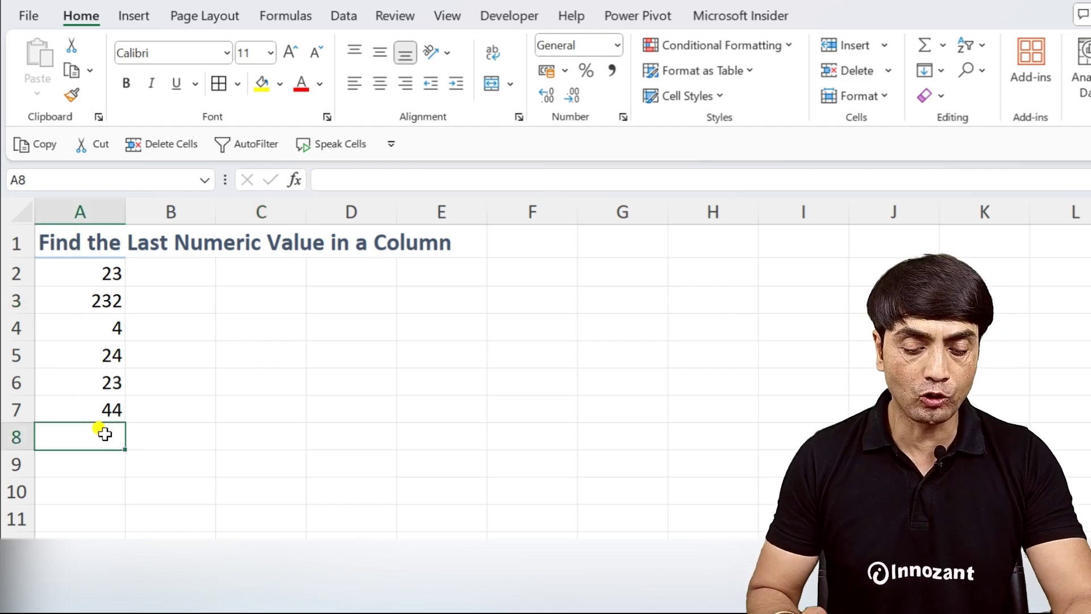
text(AMIT)
key(Return)
text(66)
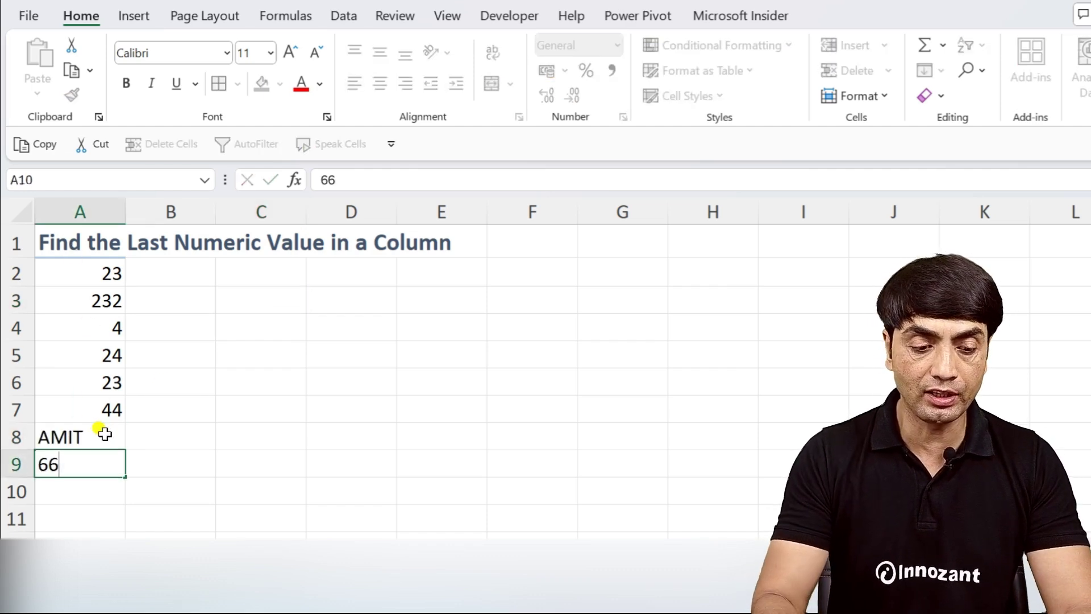
key(Return)
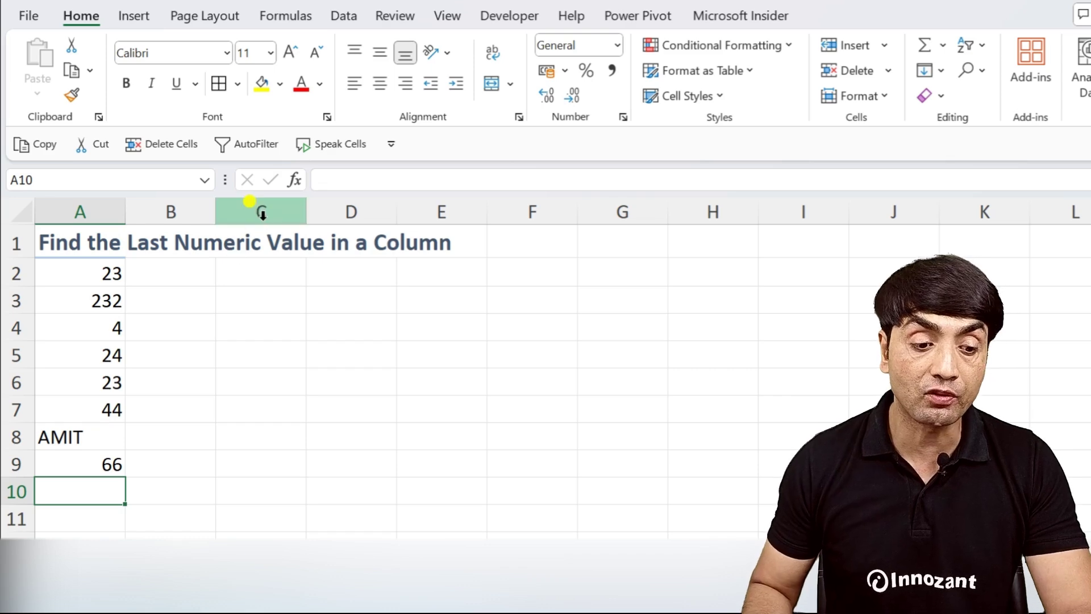
click(83, 462)
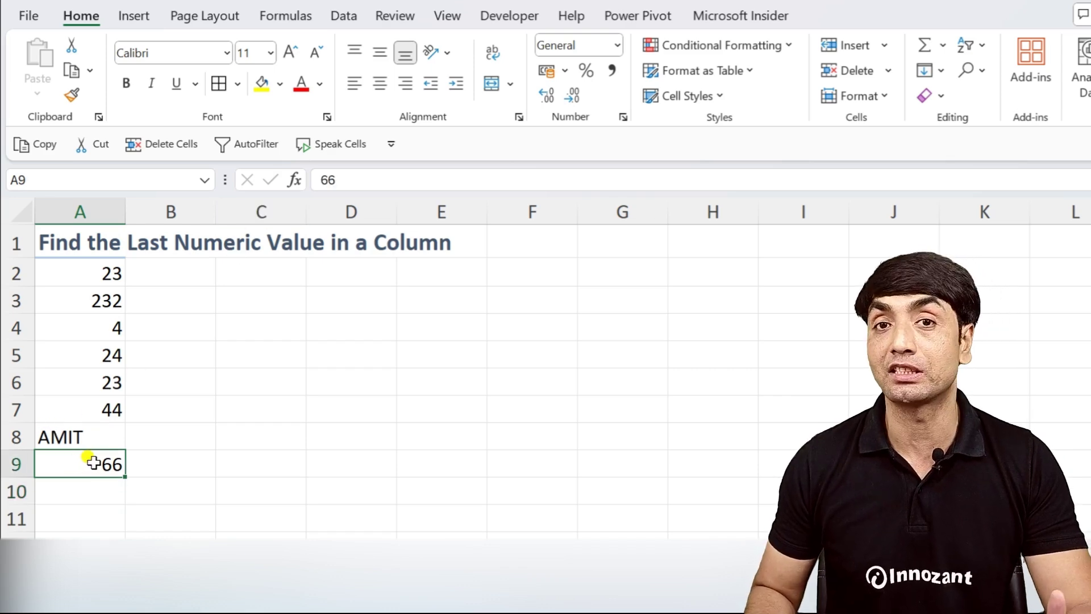
Enter =VLOOKUP(9E+99,$A:$A,1,TRUE) in C3 to return the last numeric value of column A.
click(265, 302)
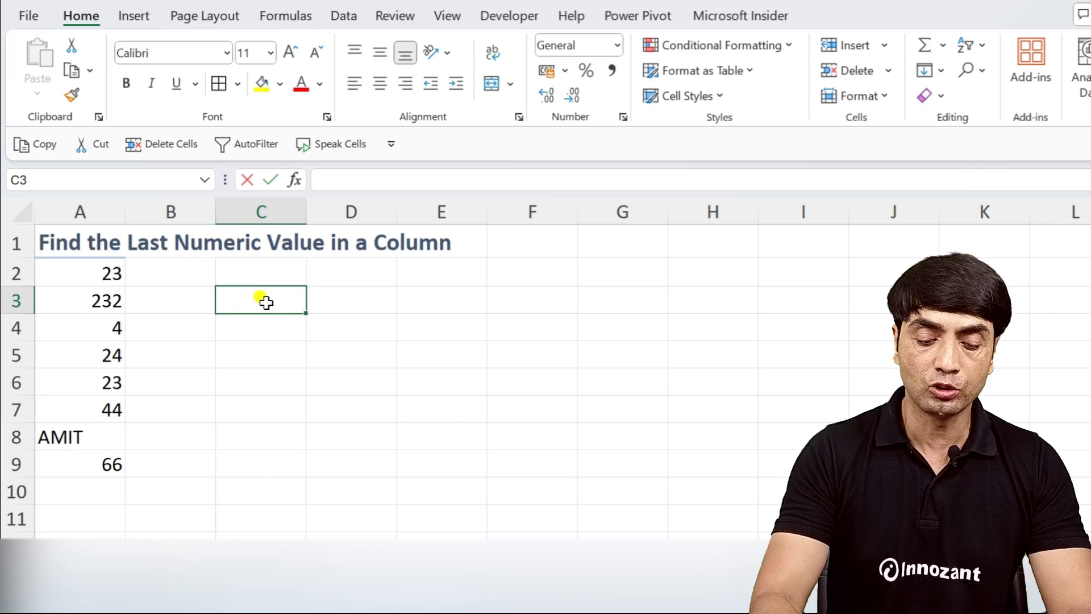
text(=VLOOKUP()
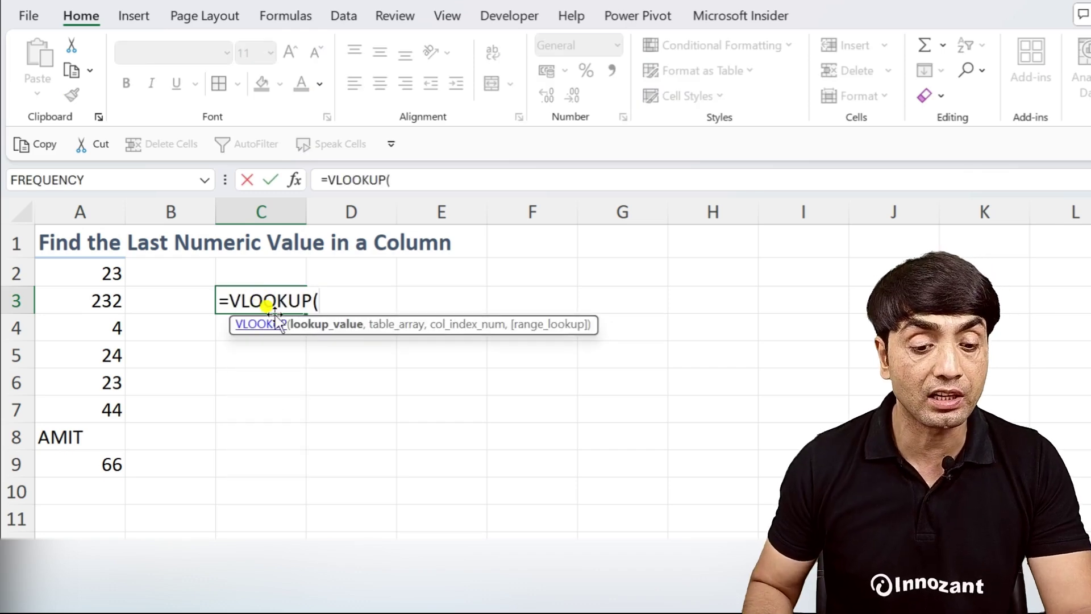
text(9E+99)
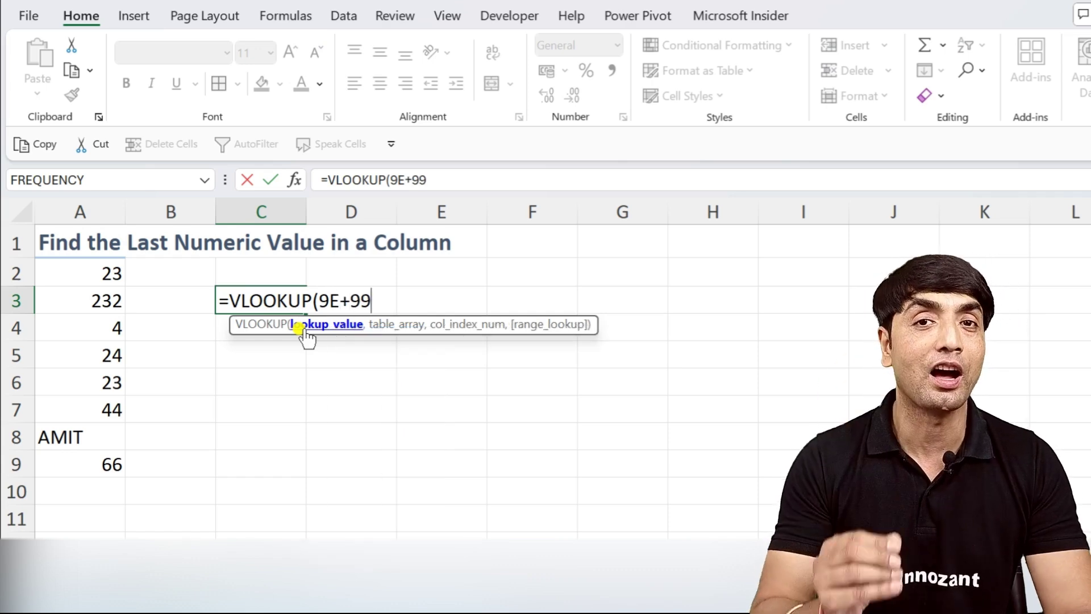
text(,)
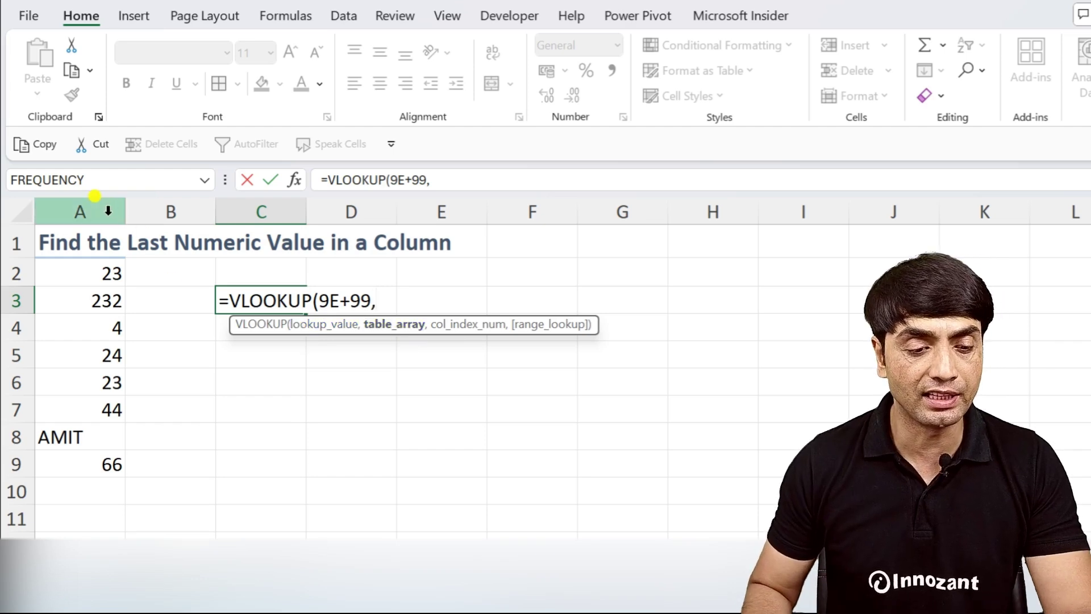
click(91, 197)
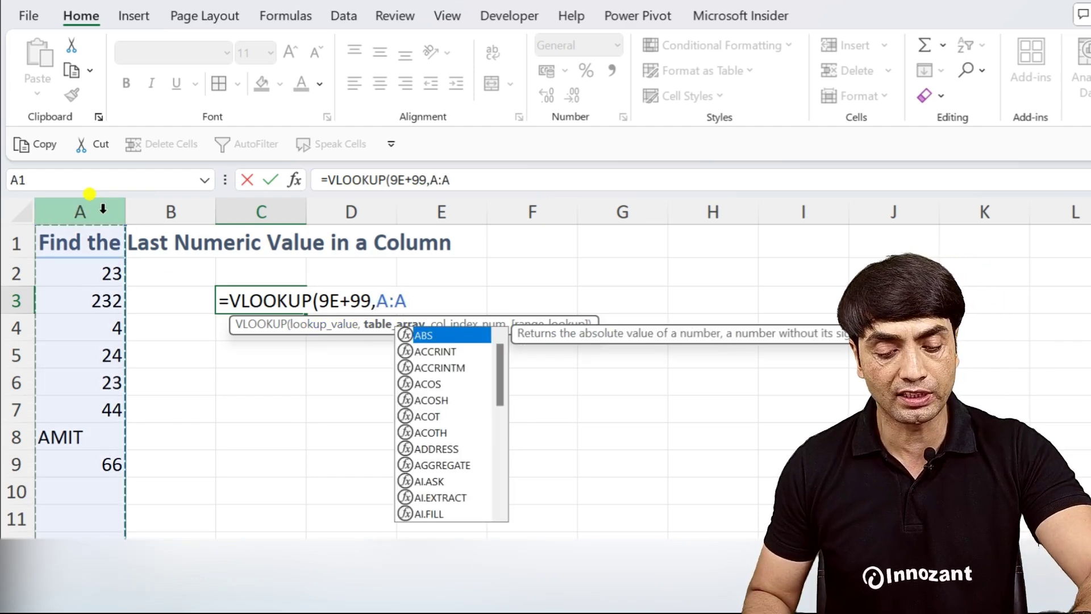
key(F4)
text(,1,)
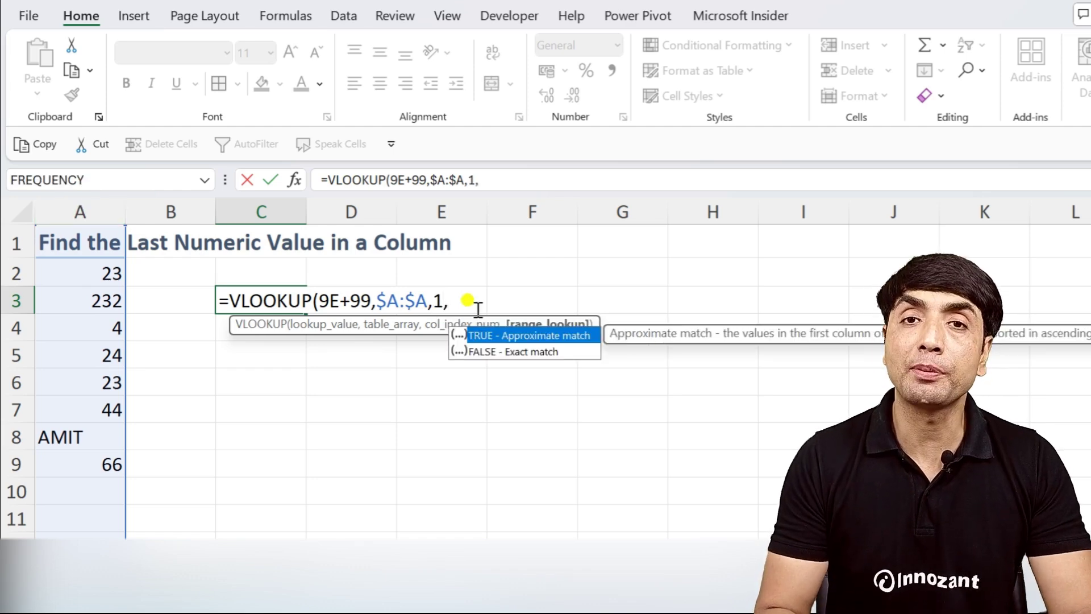
key(Tab)
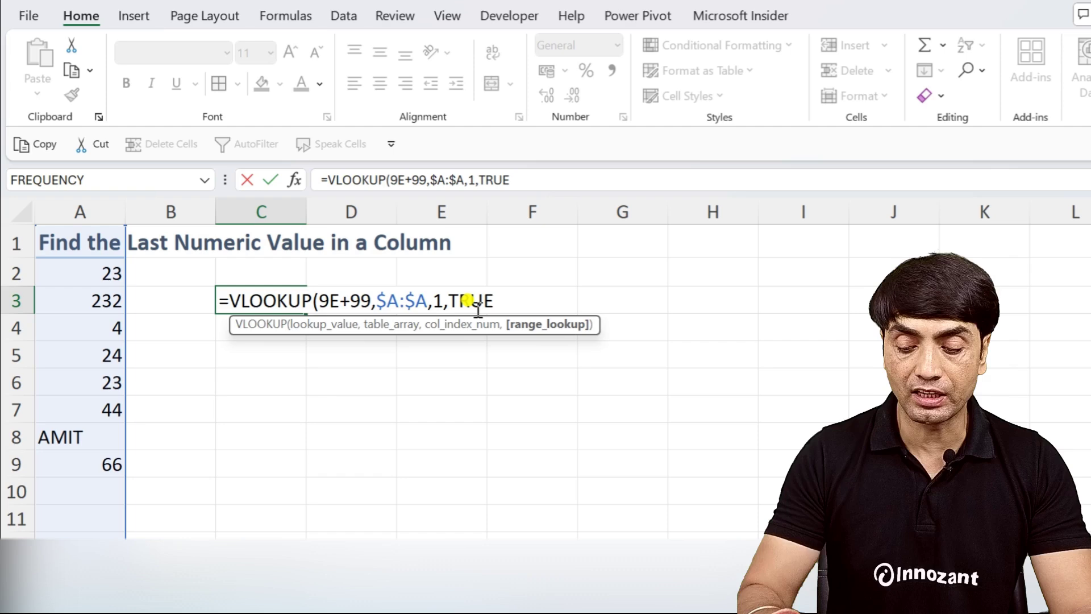
text())
key(Return)
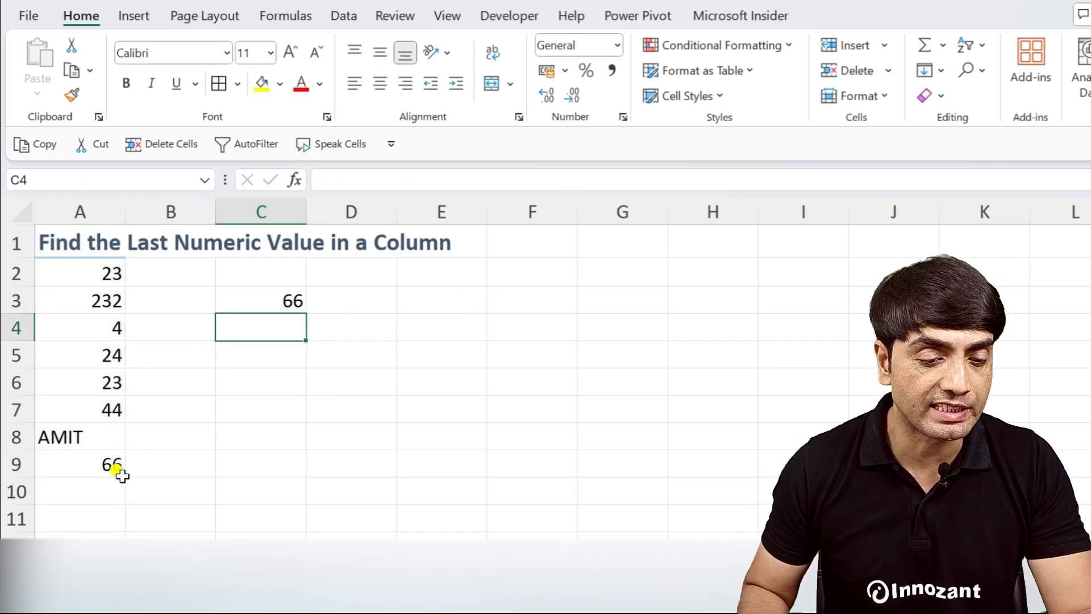
Add the number 33 in A10 at the end of the list to test the lookup formula.
click(102, 484)
text(33)
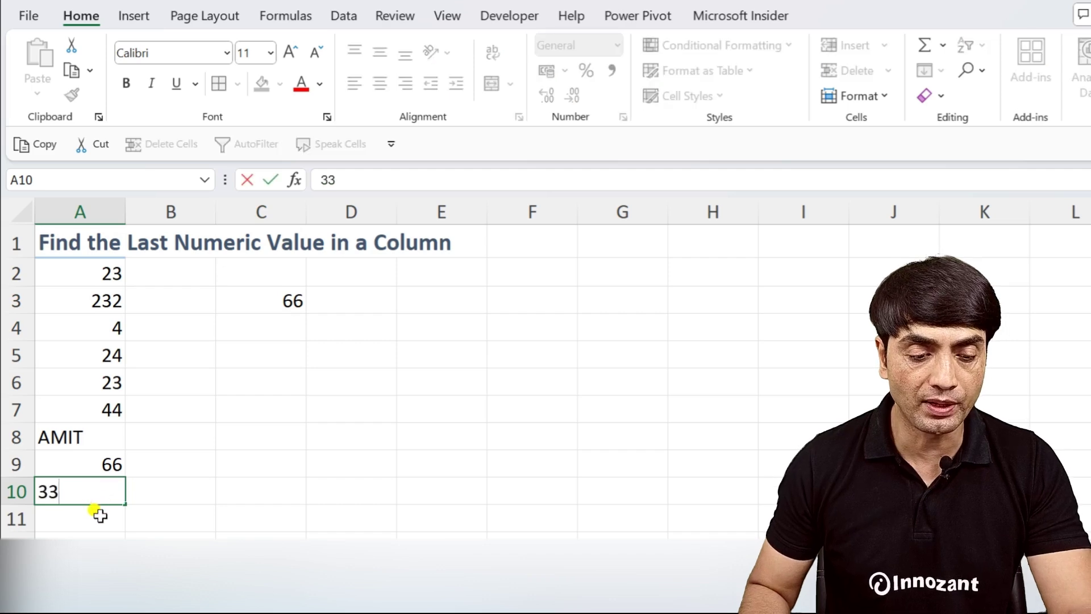
click(265, 410)
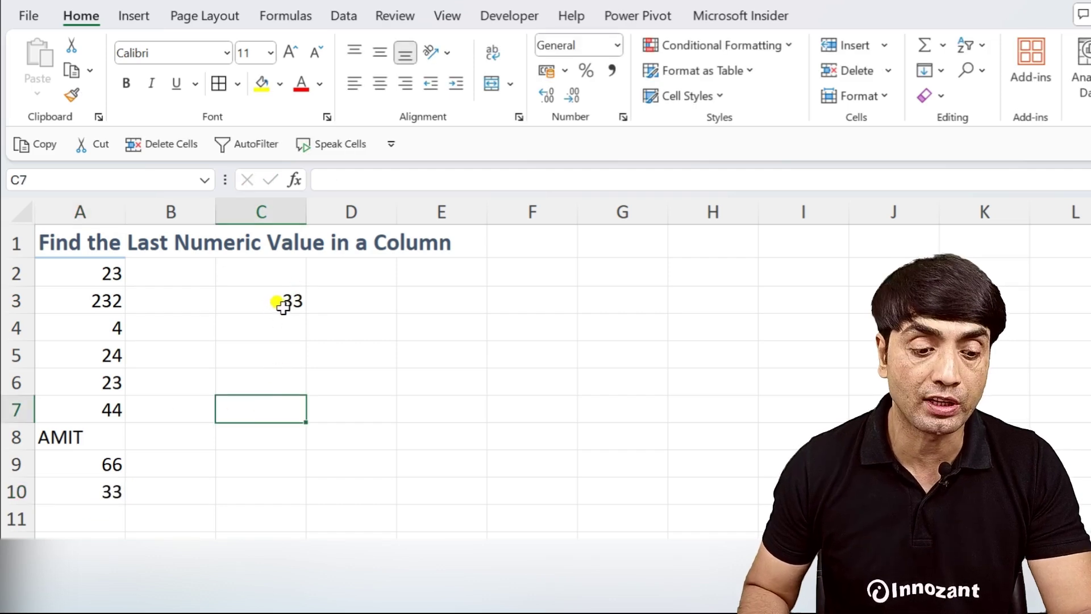
Extend the column A list with a person's name in A11 and the number 77 in A12.
click(93, 509)
text(SUMIT)
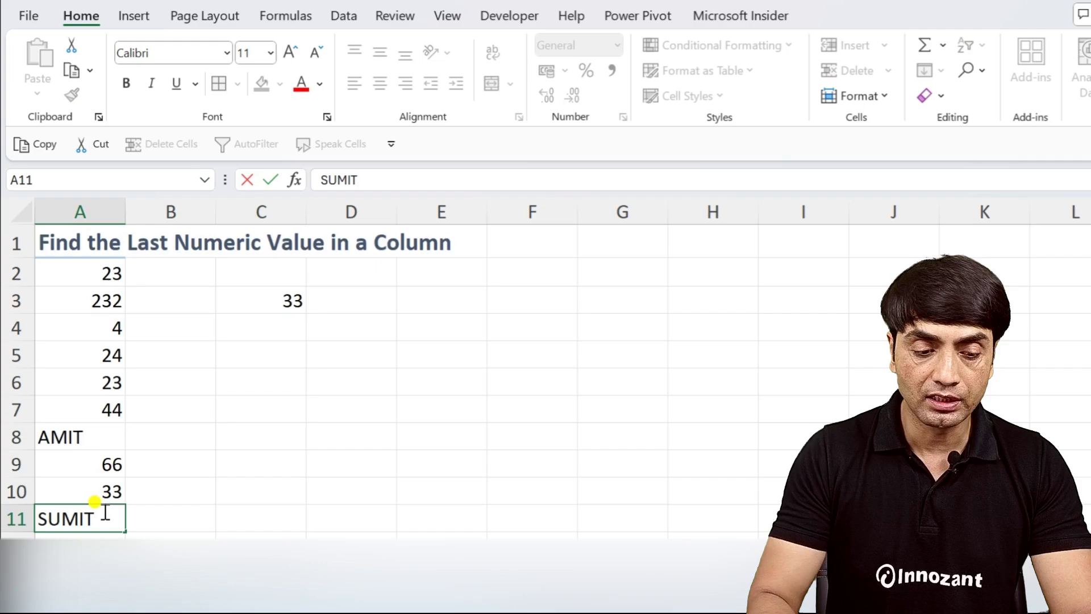
key(Return)
text(77)
key(Return)
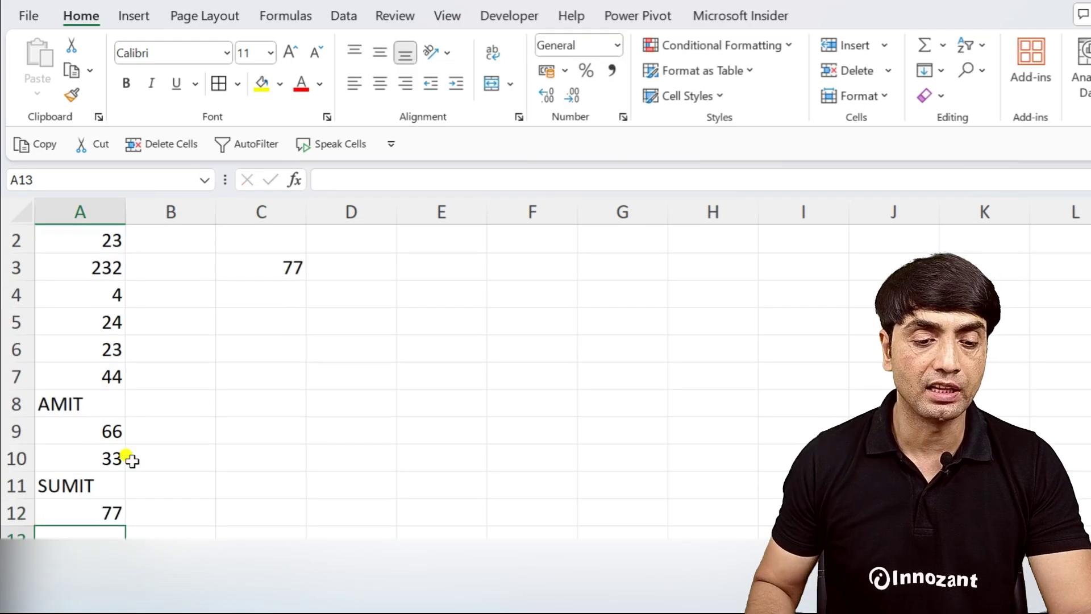
Review the VLOOKUP formula in C3 without changing it.
scroll(99, 507, up, 1)
double_click(268, 298)
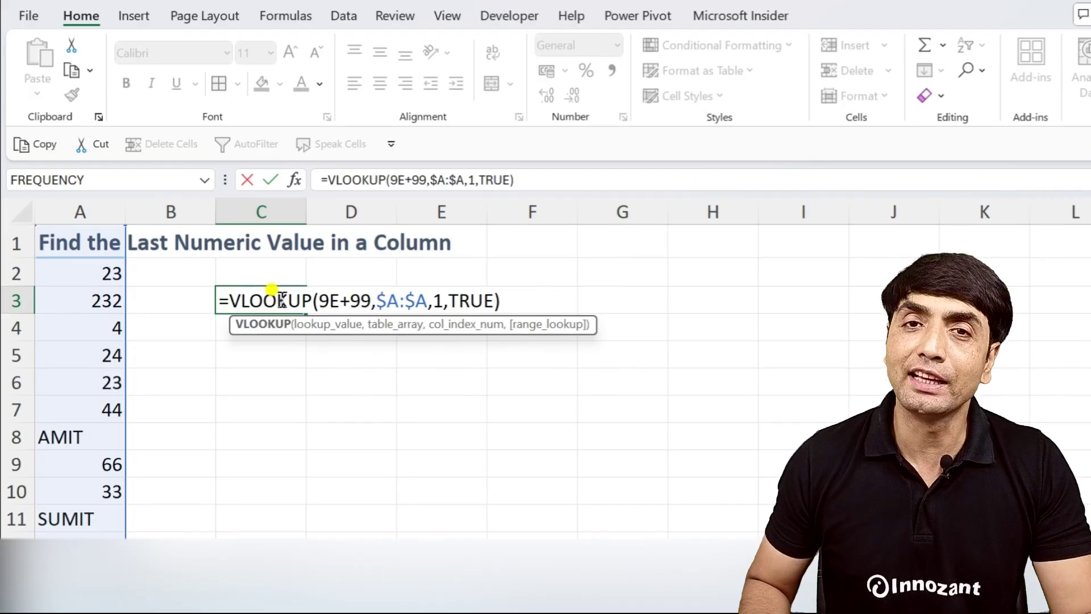
key(Escape)
Enter =INDEX(A:A,MATCH(9E+99,A:A,1),1) in C4 as a second way to return the last numeric value of column A.
click(263, 320)
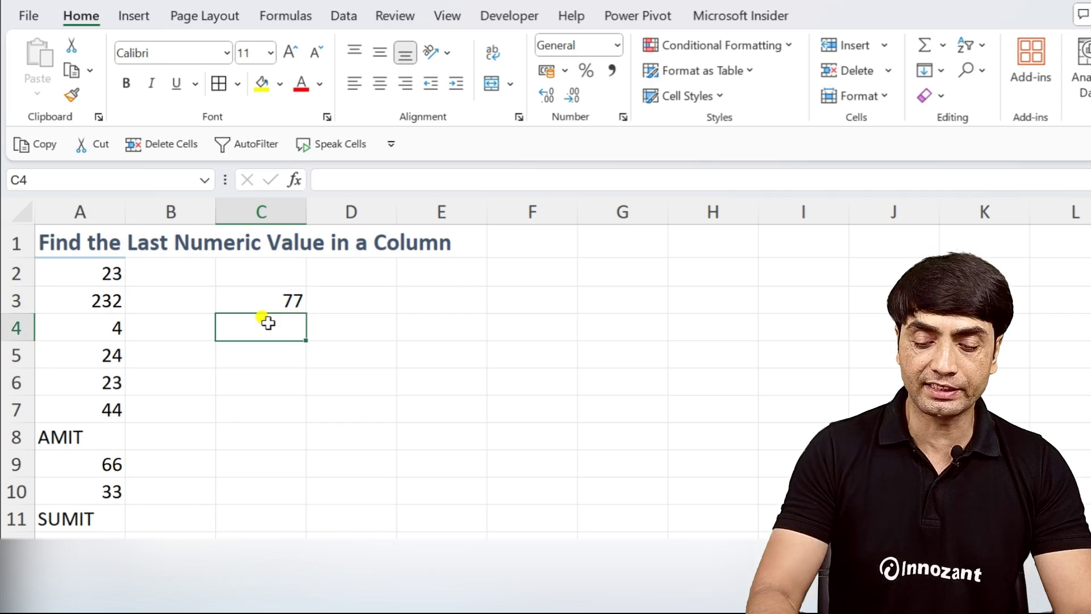
text(=lNDEX()
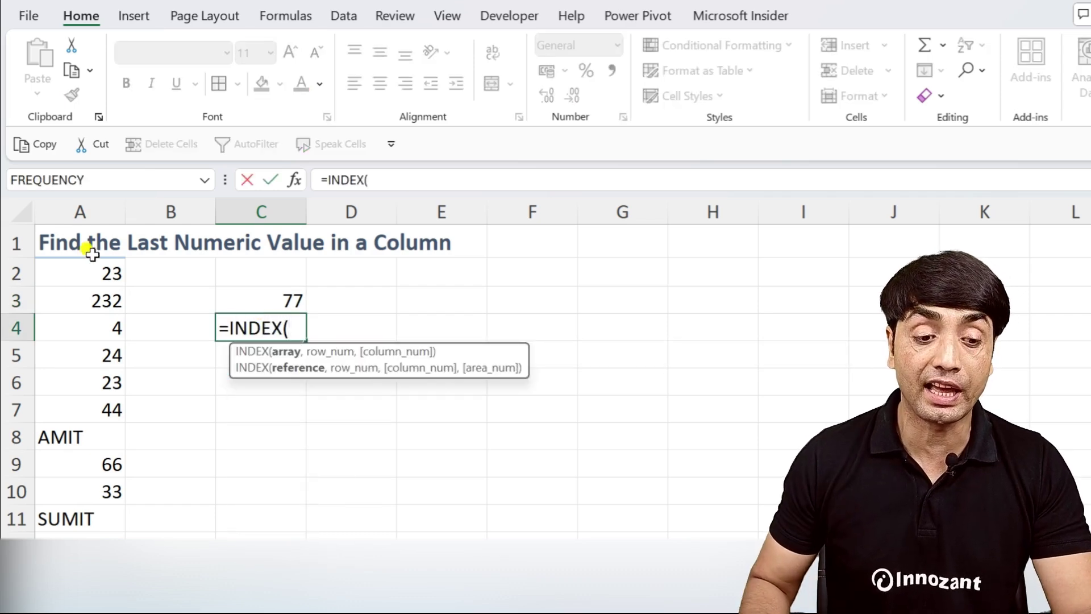
click(84, 211)
text(,)
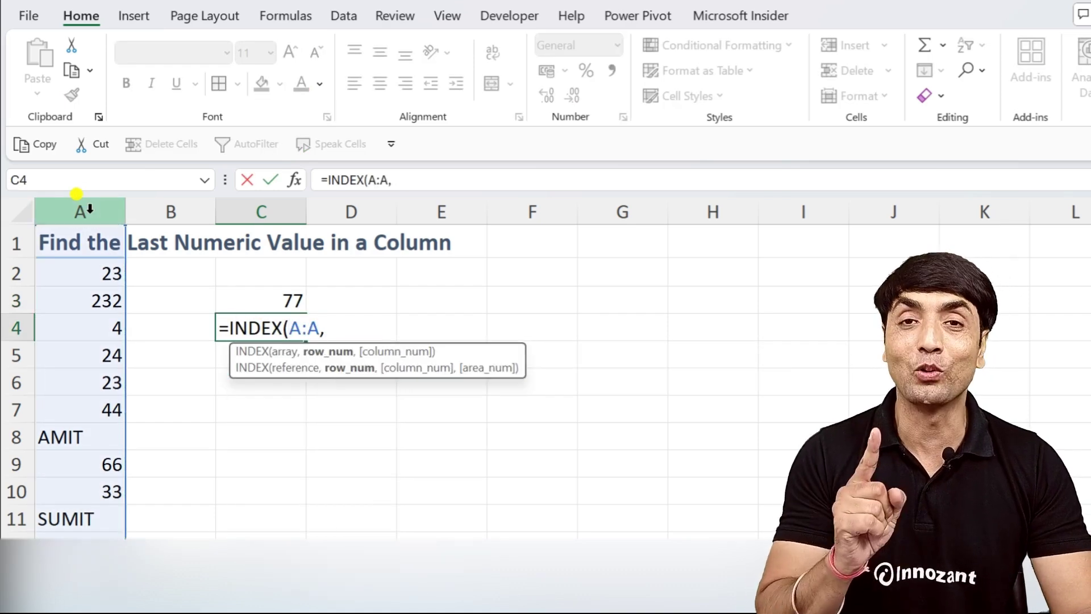
text(MATCH()
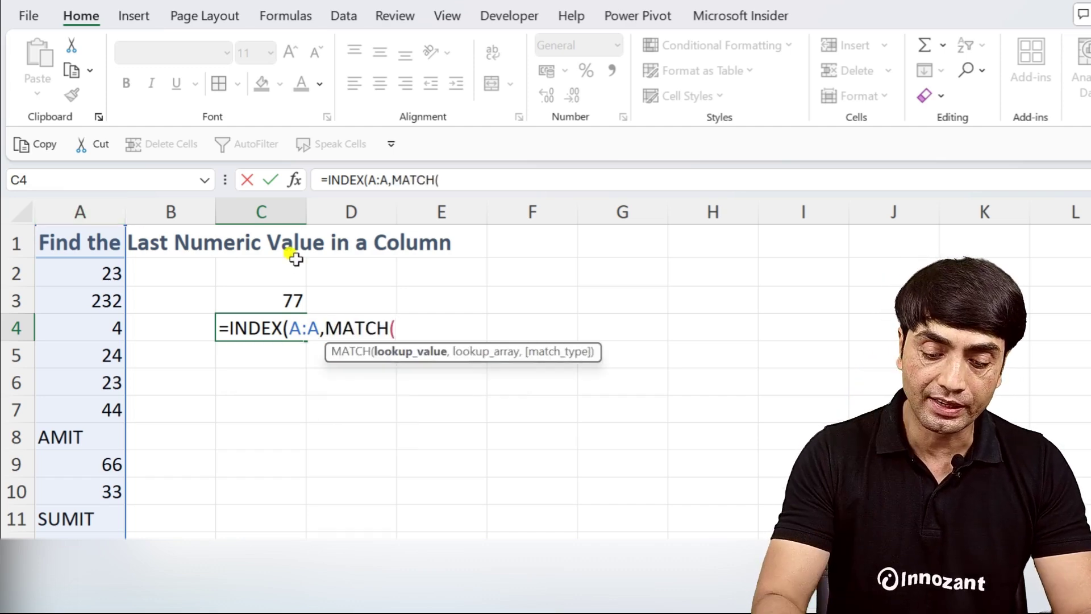
text(9E)
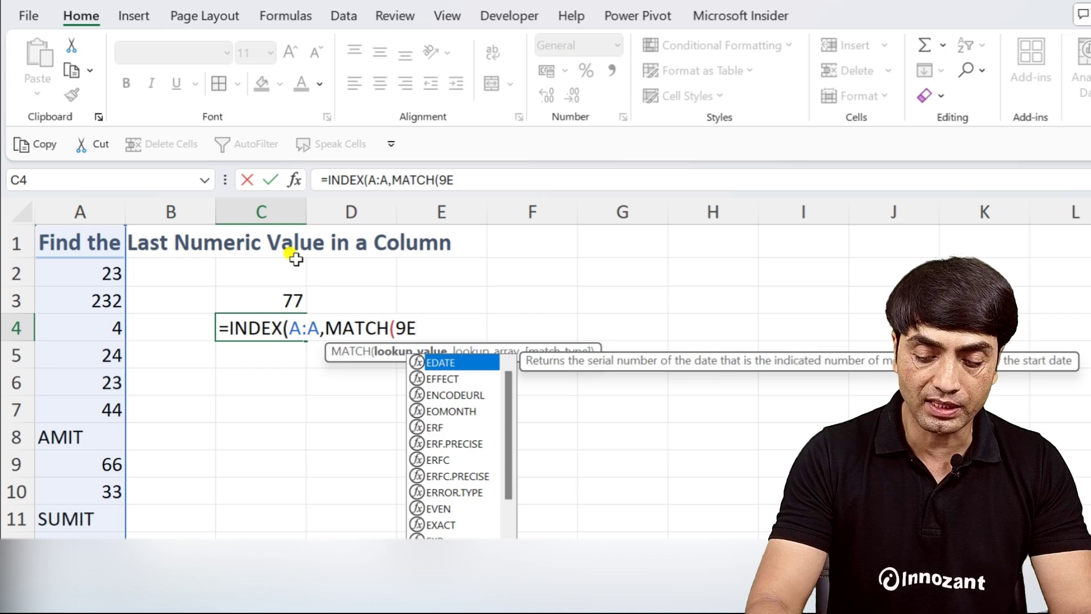
text(+99,)
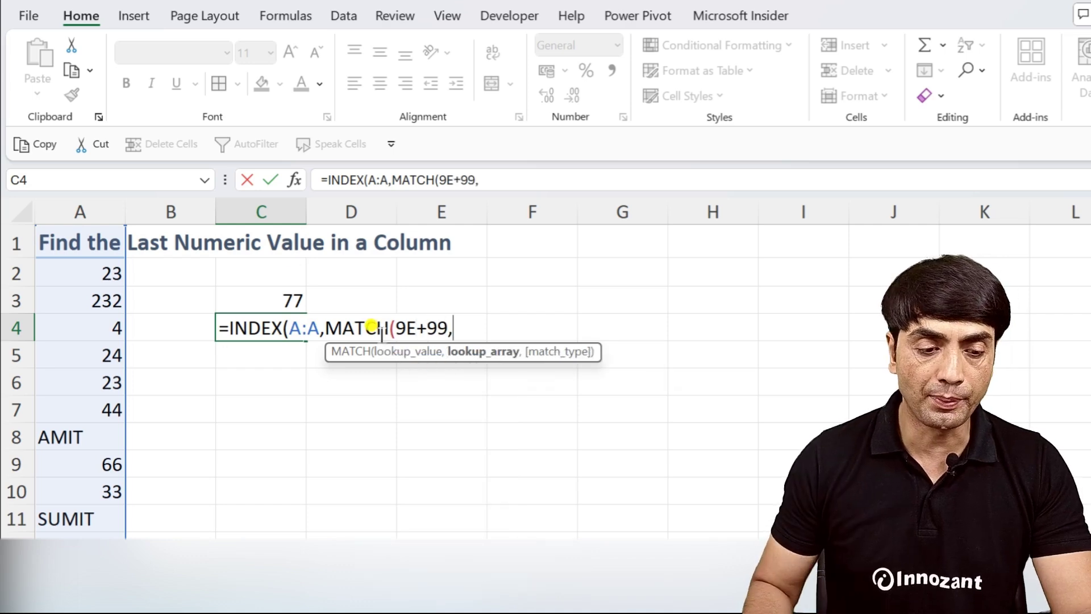
click(85, 209)
text(,1)
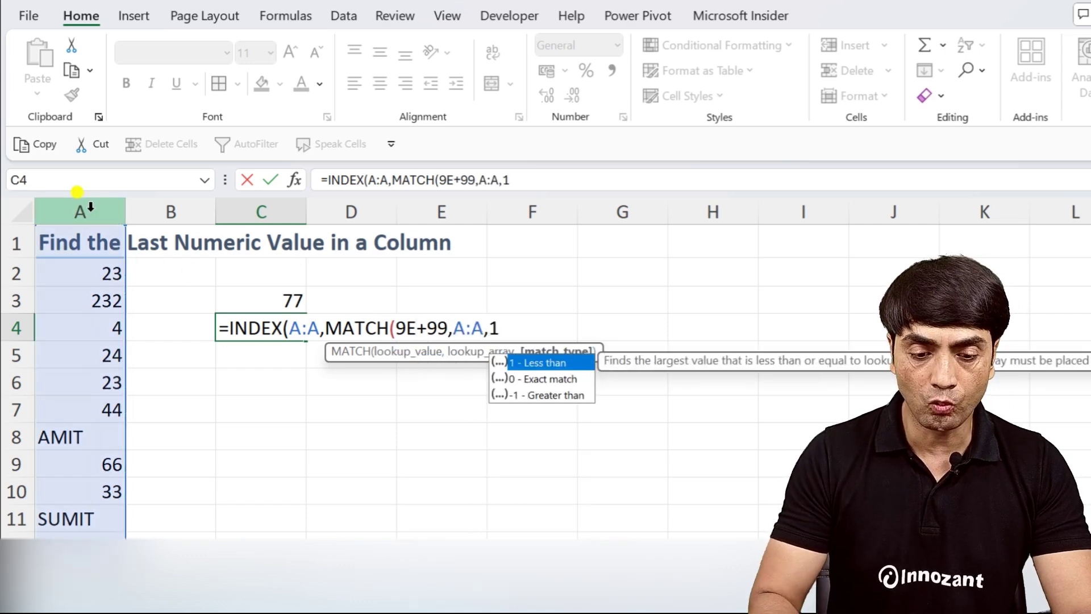
text(),1)
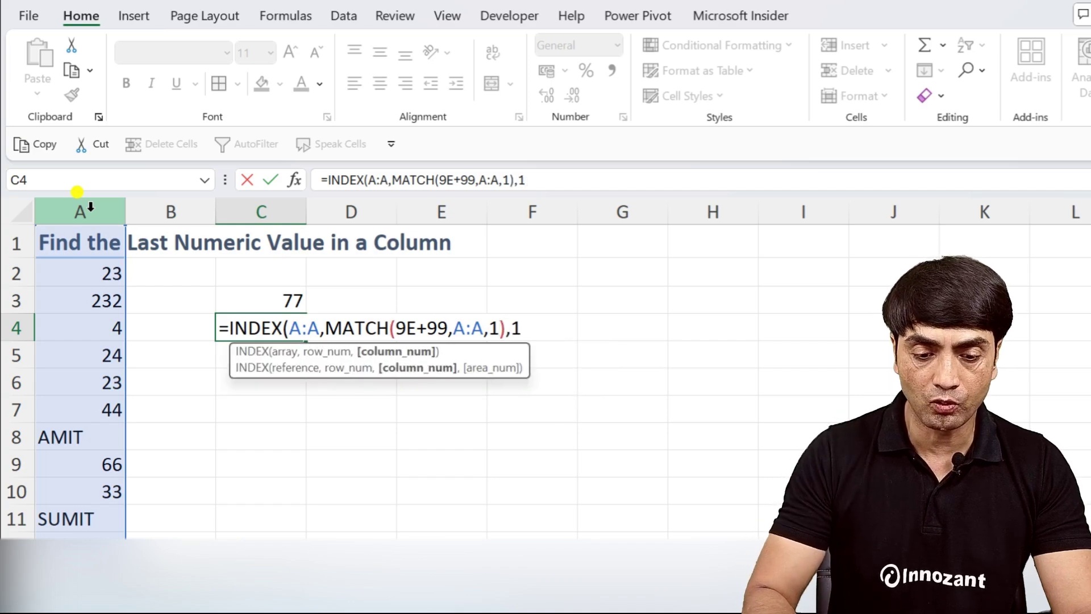
text())
key(Return)
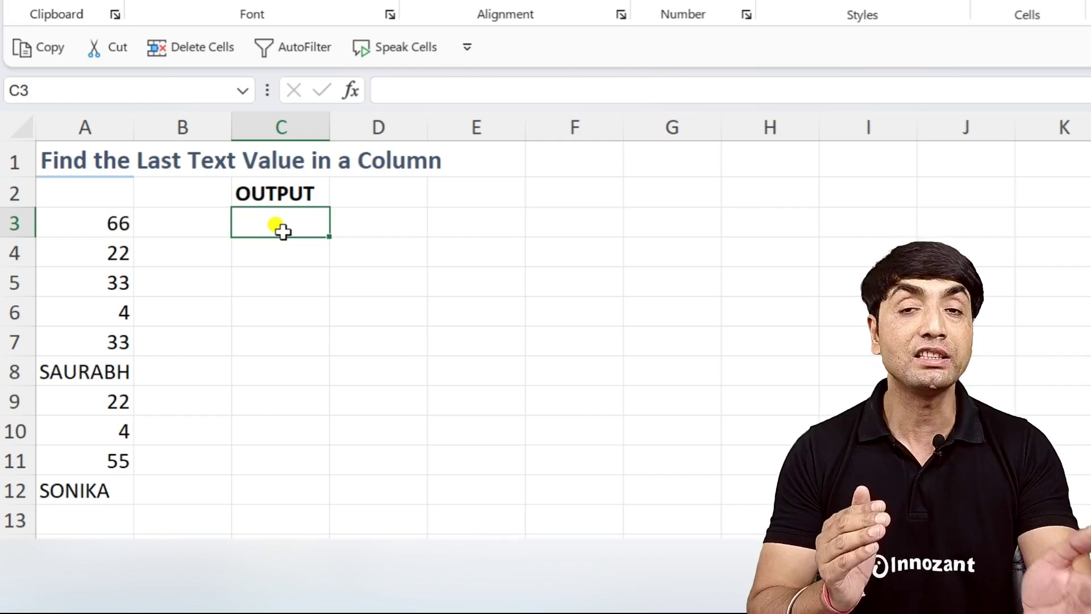
On the last-text-value sheet, enter =INDEX(A:A,MATCH("*",A:A,-1)) in C3 under OUTPUT and review the finished formula.
text(=INDEX()
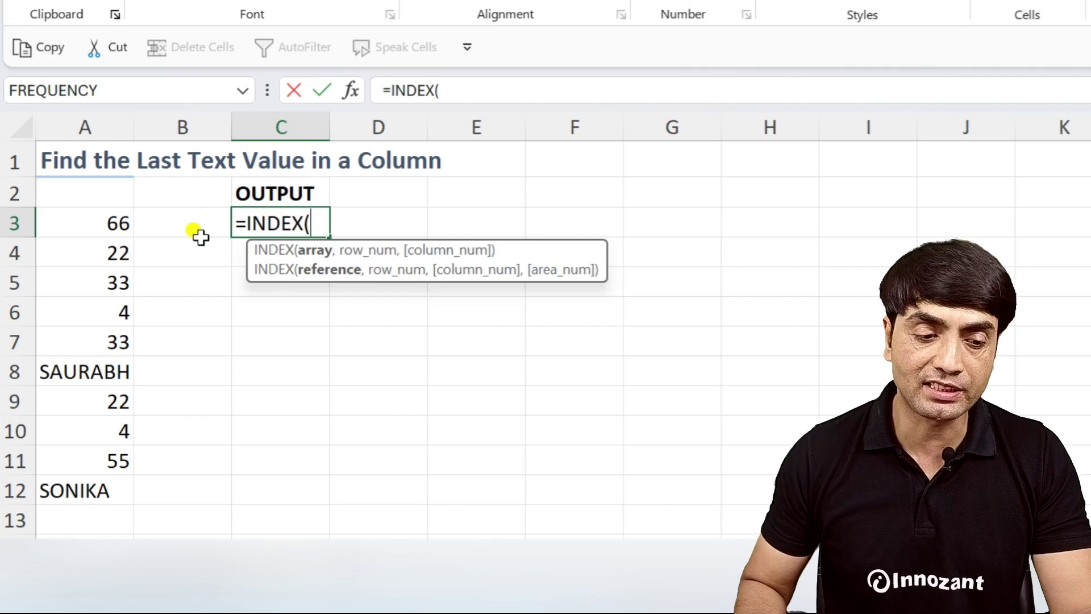
click(85, 114)
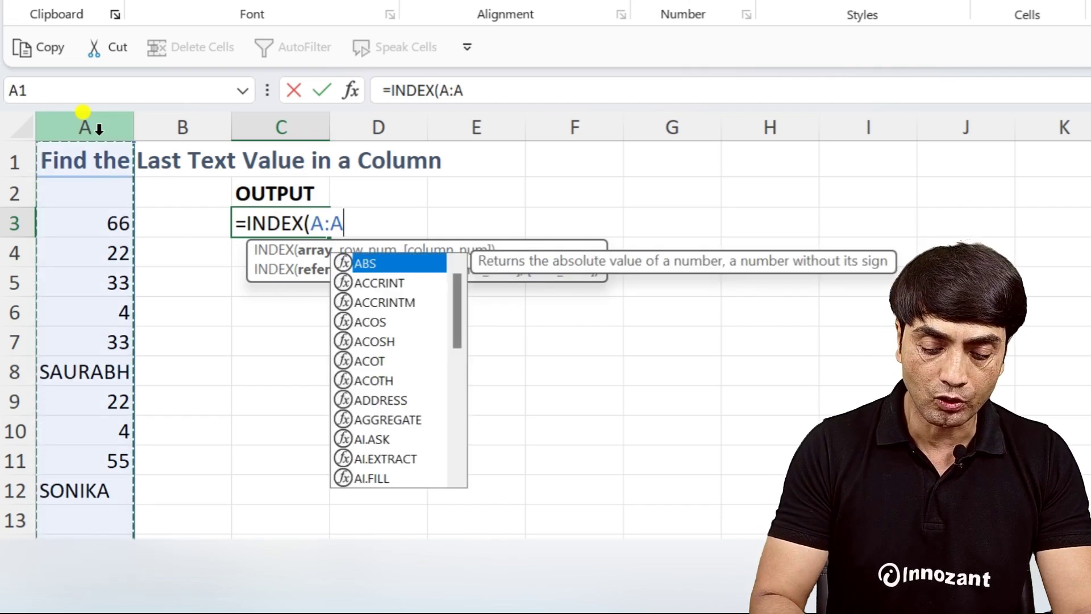
text(,MATCH()
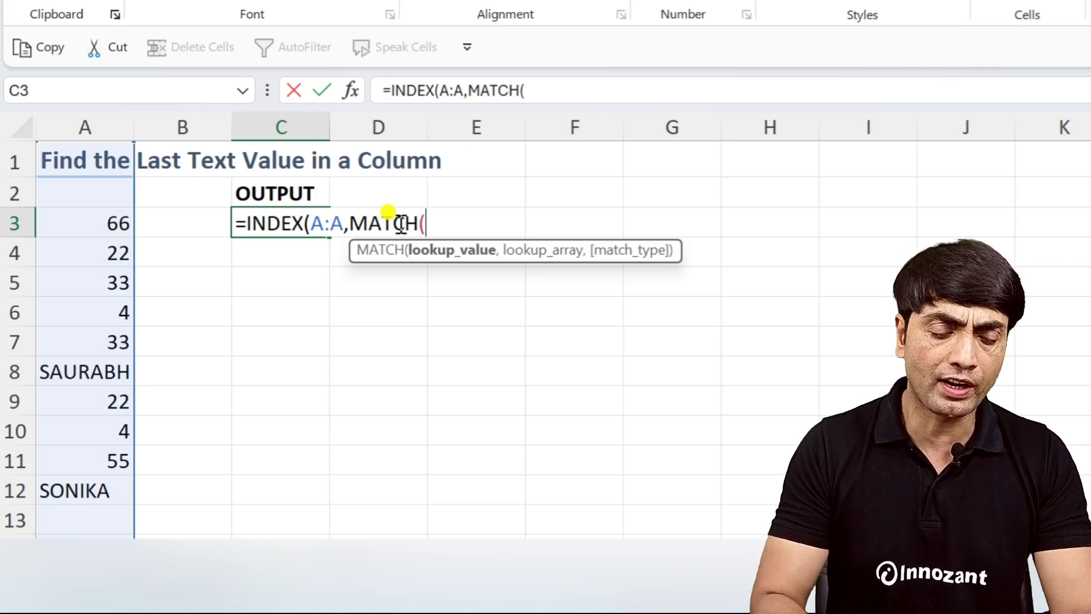
text("*)
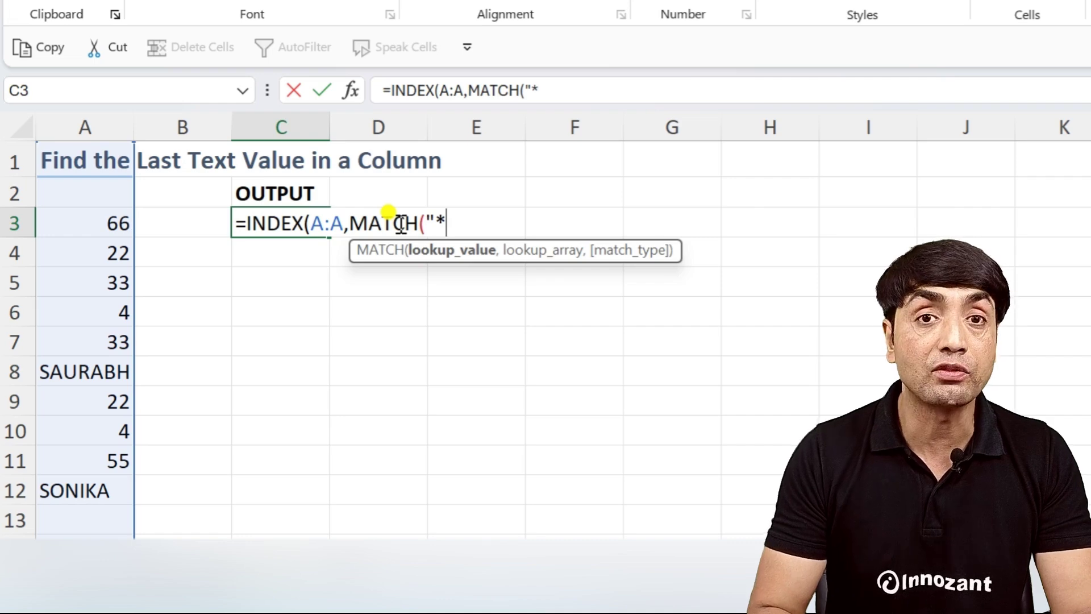
text(")
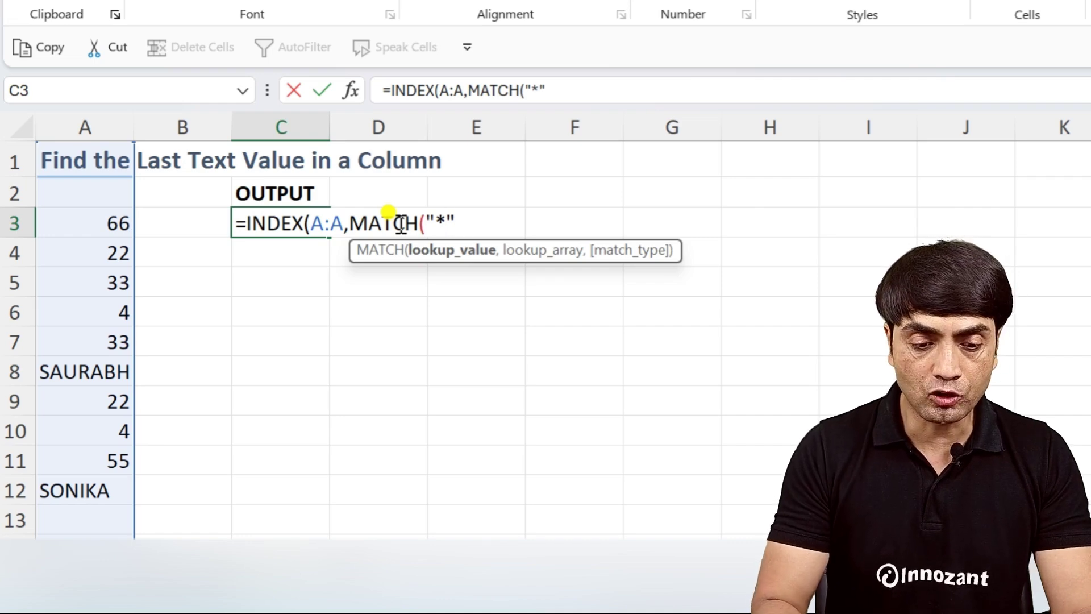
text(,)
click(79, 121)
text(,A:A,)
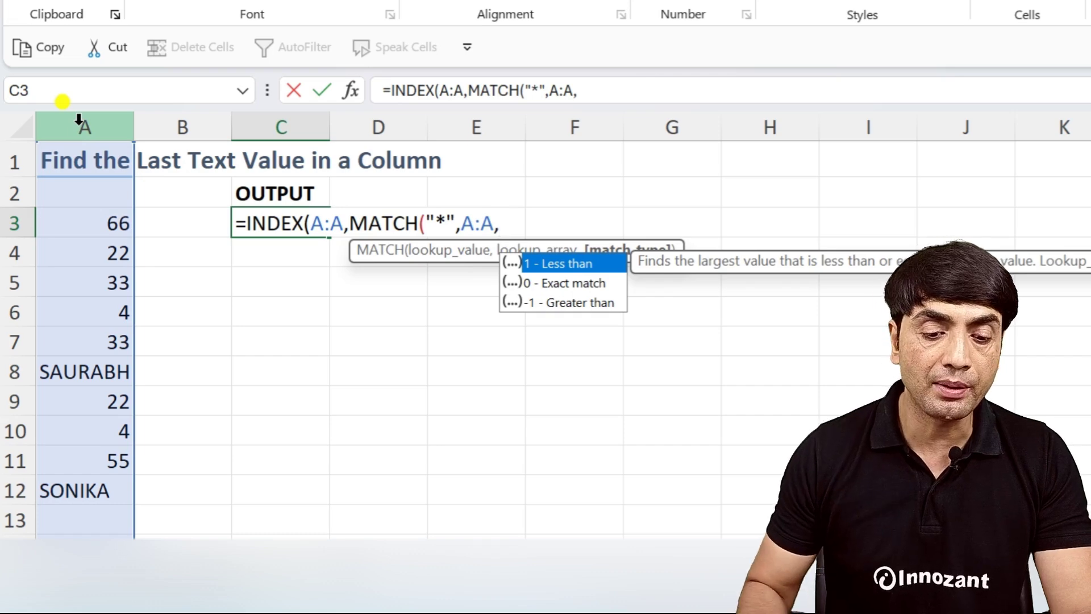
text(-)
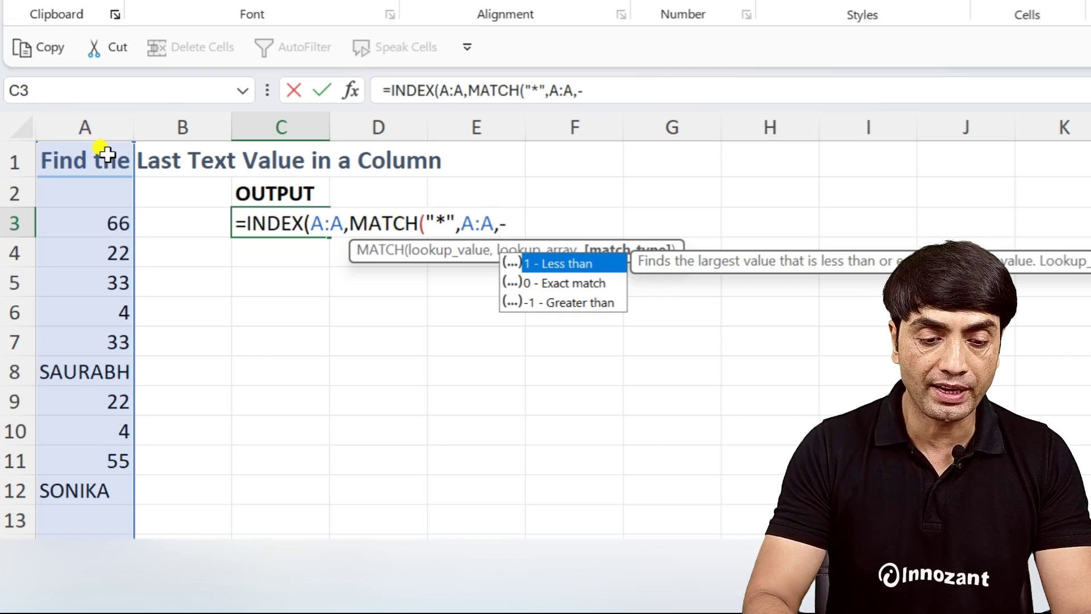
text(1)))
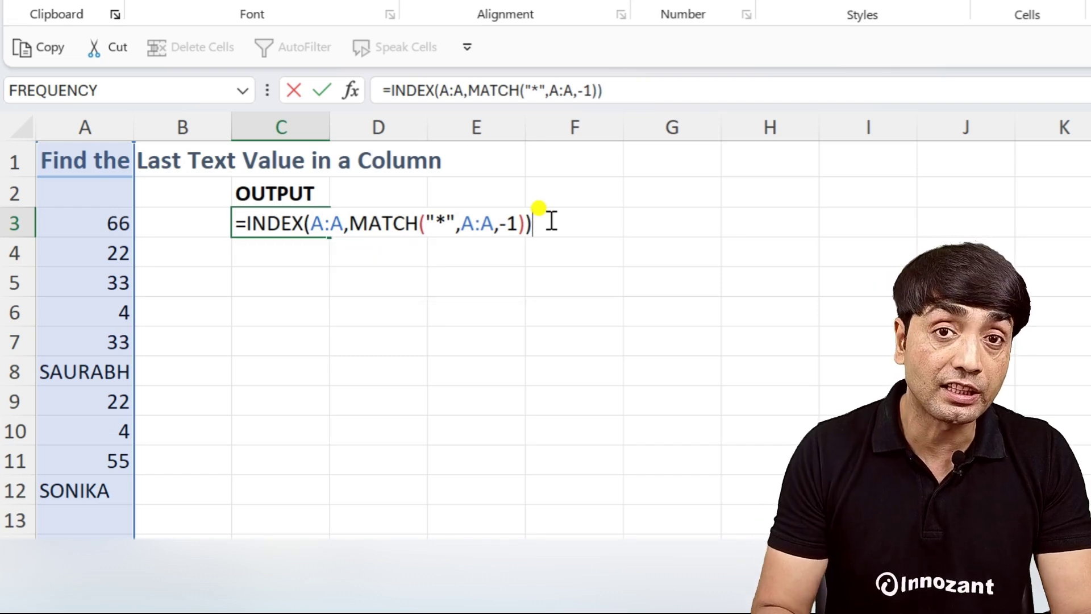
key(Return)
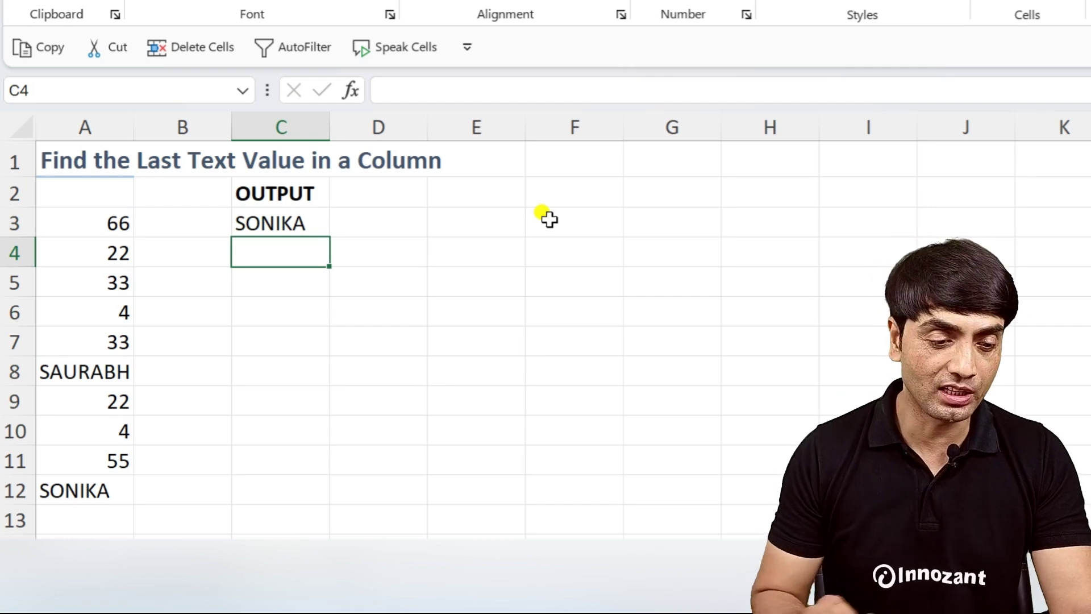
double_click(309, 222)
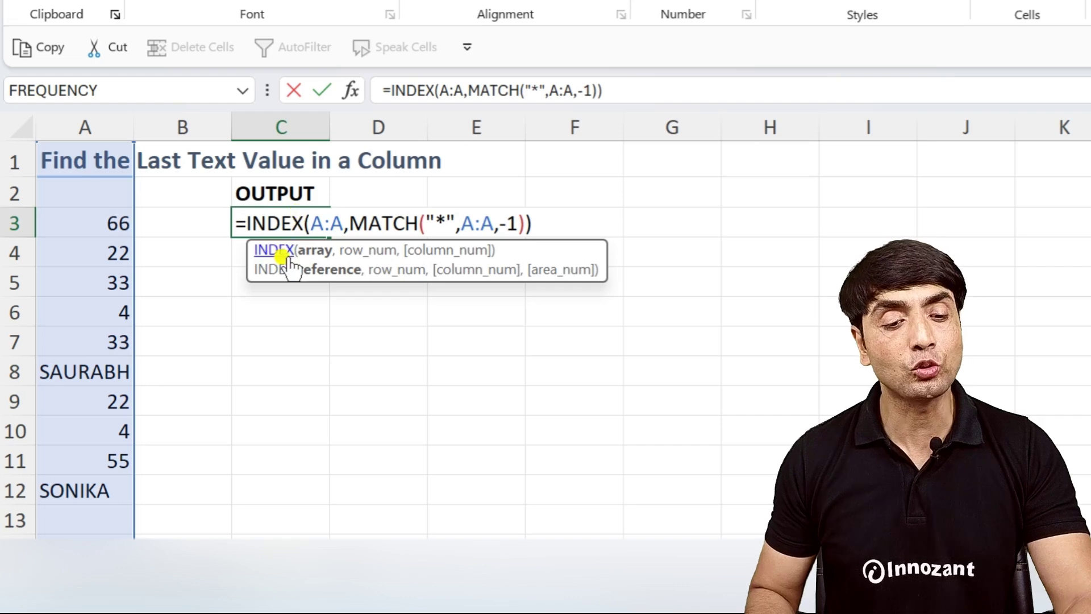
key(Escape)
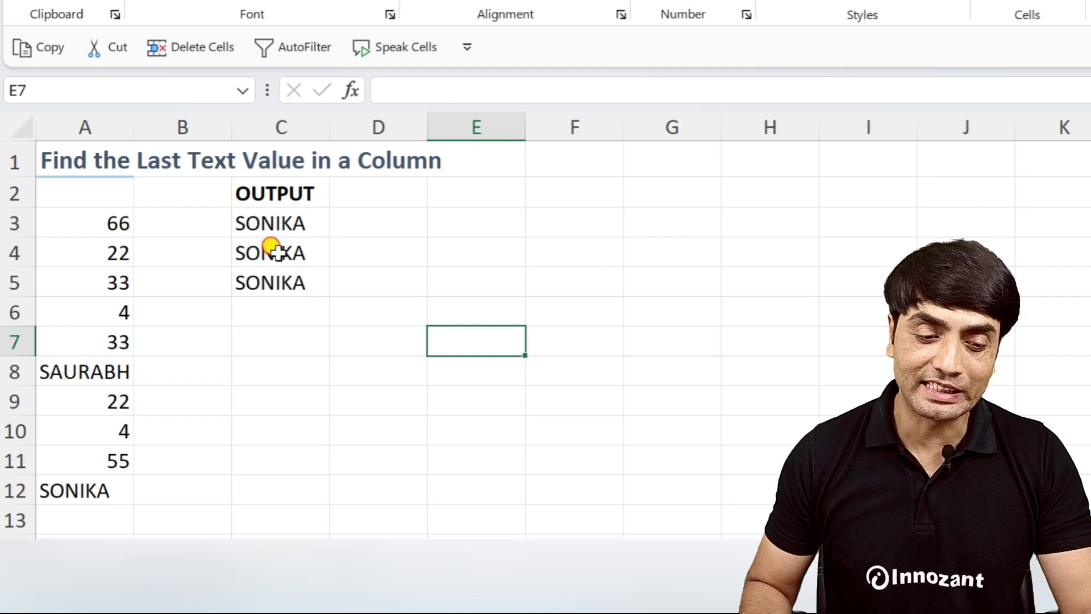
Put a leading space before the VLOOKUP formula in C4 to display it as text, and open the INDEX-MATCH formula in C5.
double_click(275, 250)
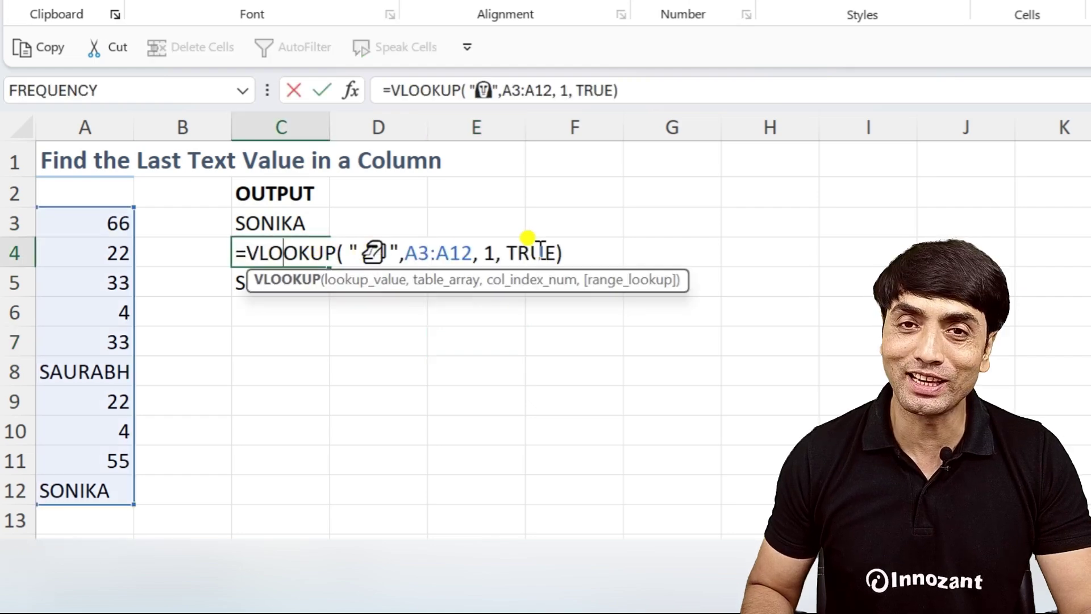
click(236, 259)
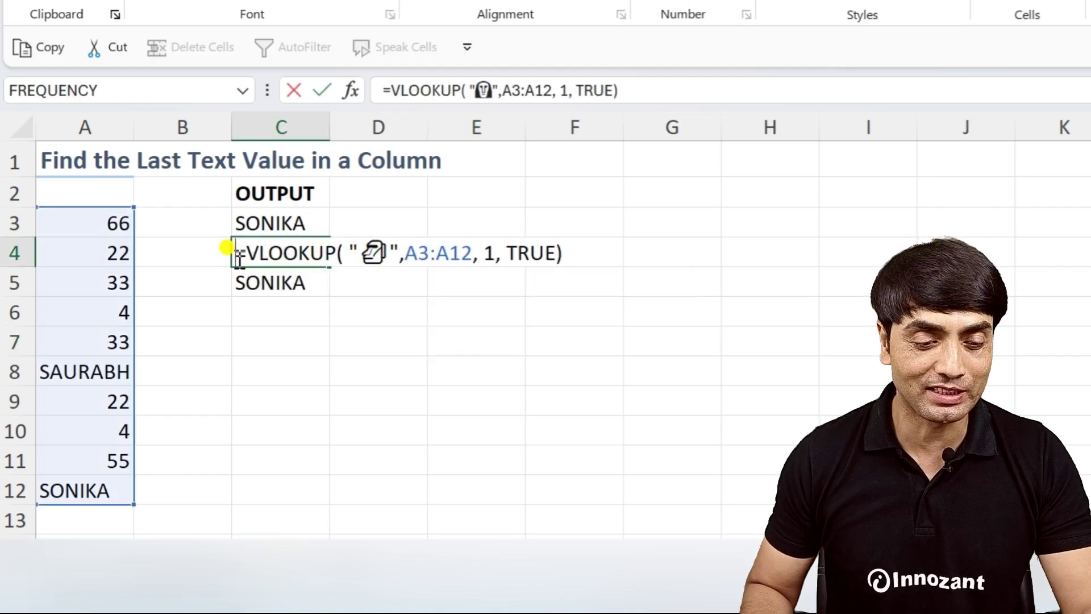
double_click(238, 283)
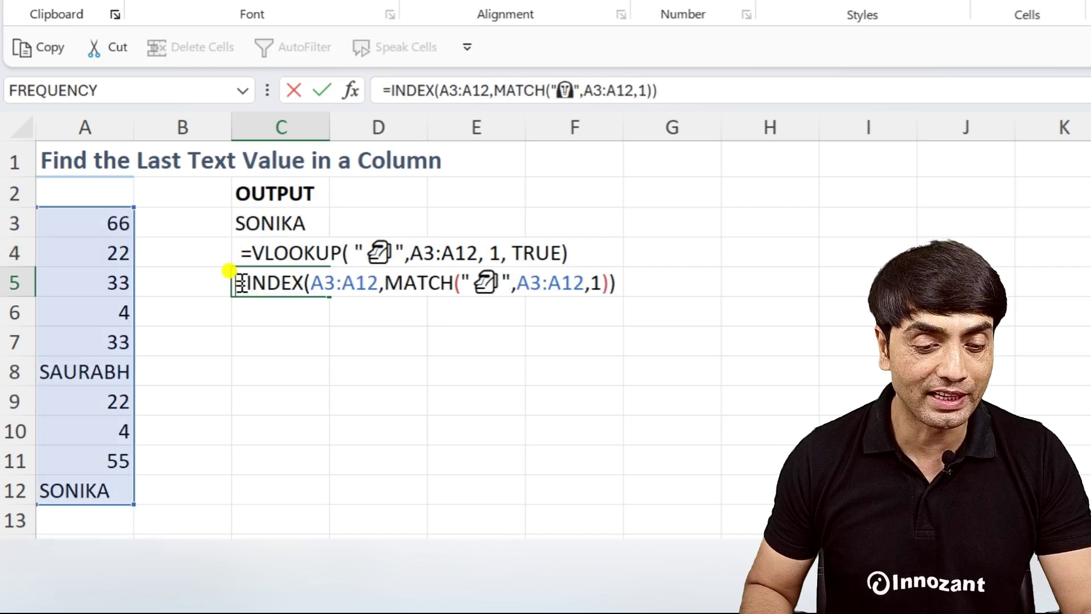
click(245, 330)
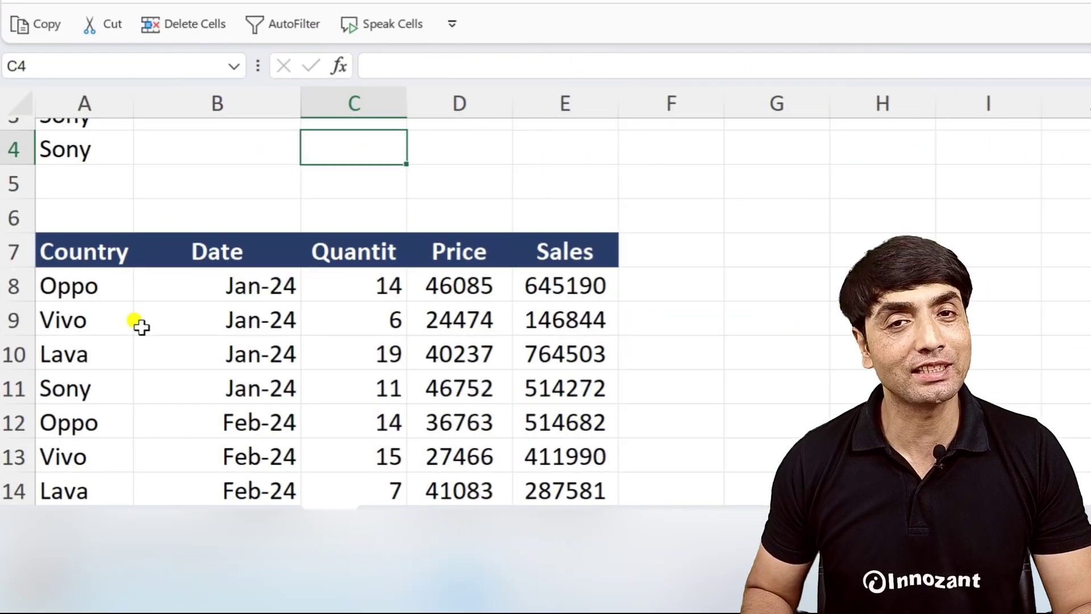
On the two-formula-method sheet, examine the product names in A3:A4 and the month headers in B2:D2.
scroll(142, 322, up, 1)
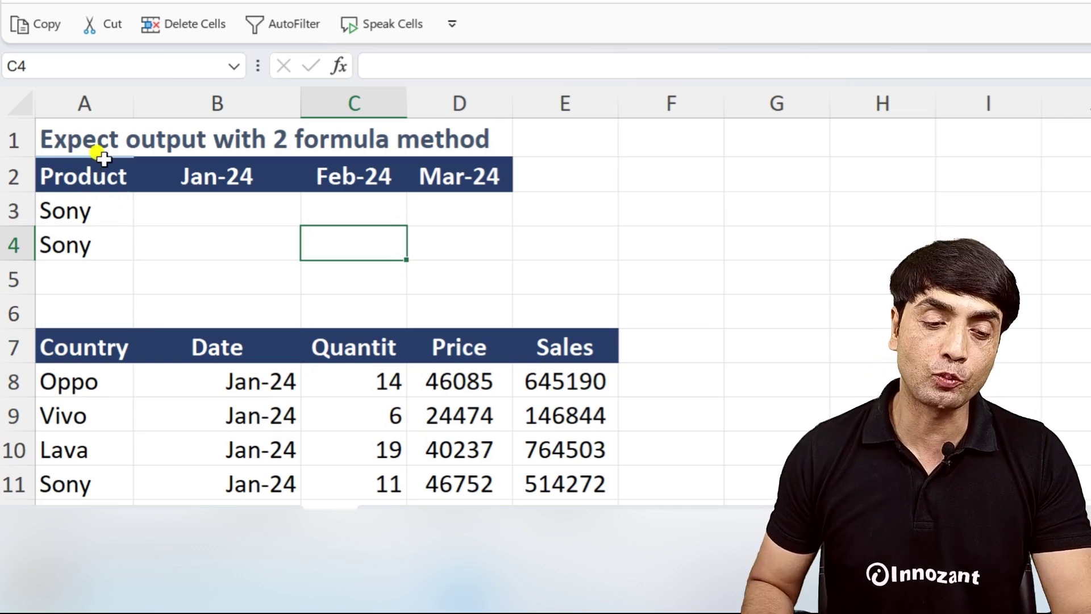
drag(112, 214, 65, 246)
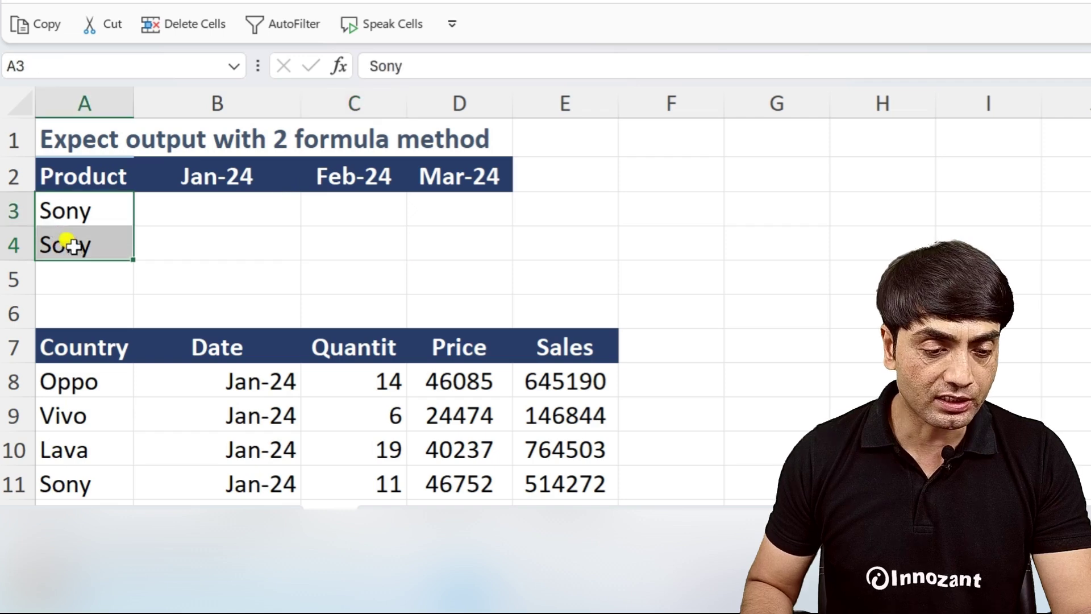
drag(183, 178, 470, 178)
Begin an INDEX formula in B3 with the locked data table $A$7:$E$19 as its array.
click(172, 212)
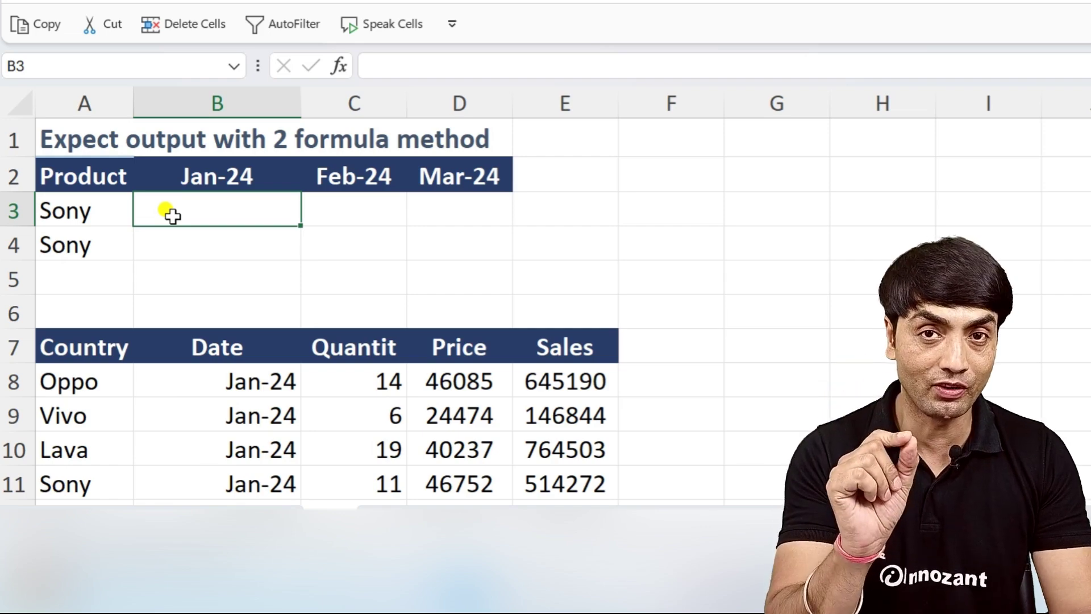
text(=INDEX()
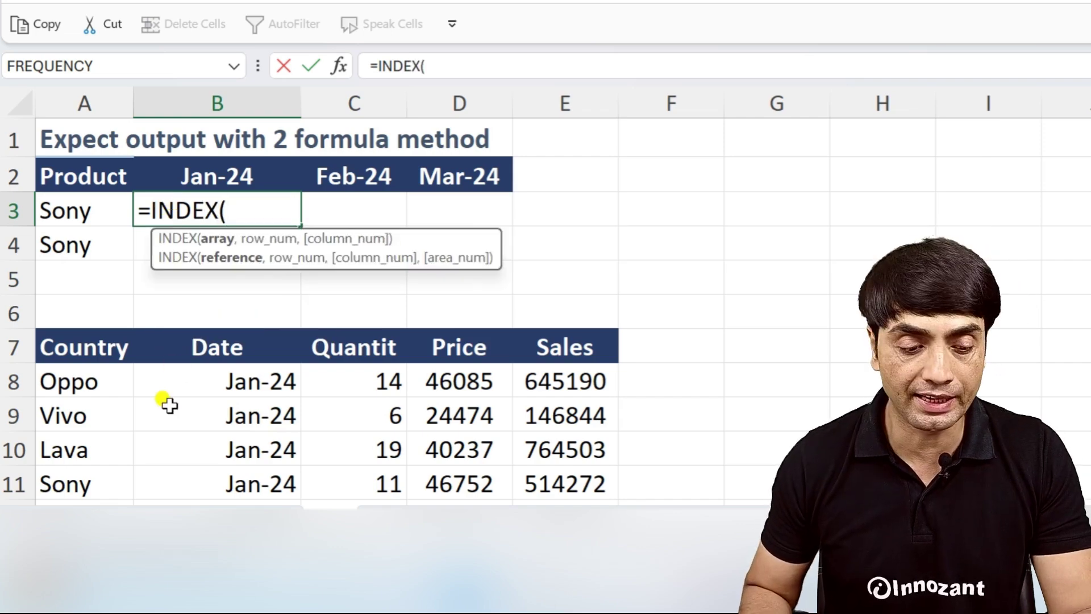
scroll(74, 316, down, 2)
drag(53, 268, 575, 391)
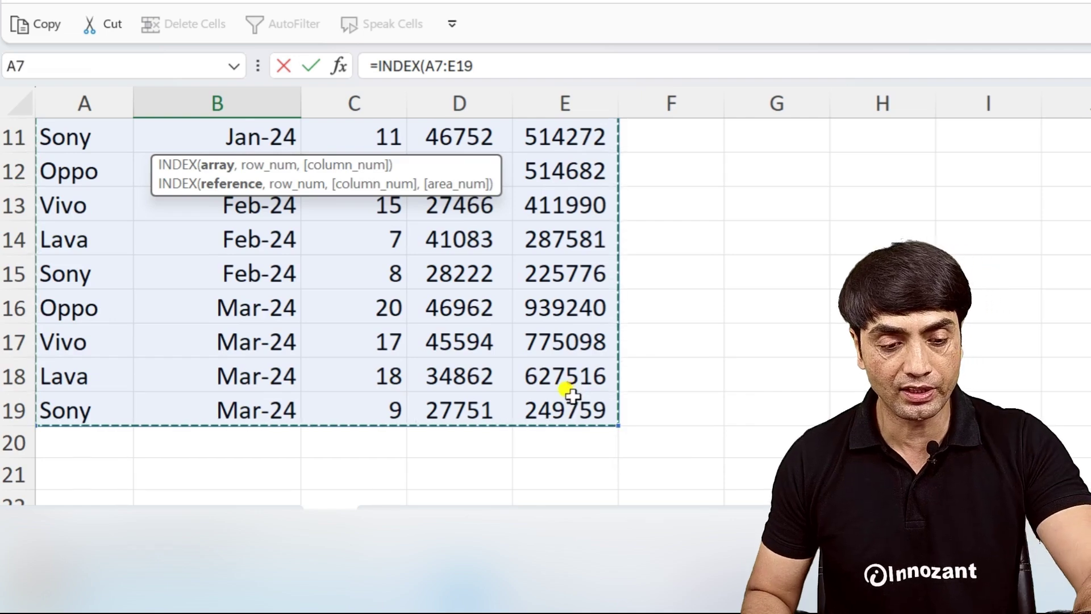
key(F4)
text(,)
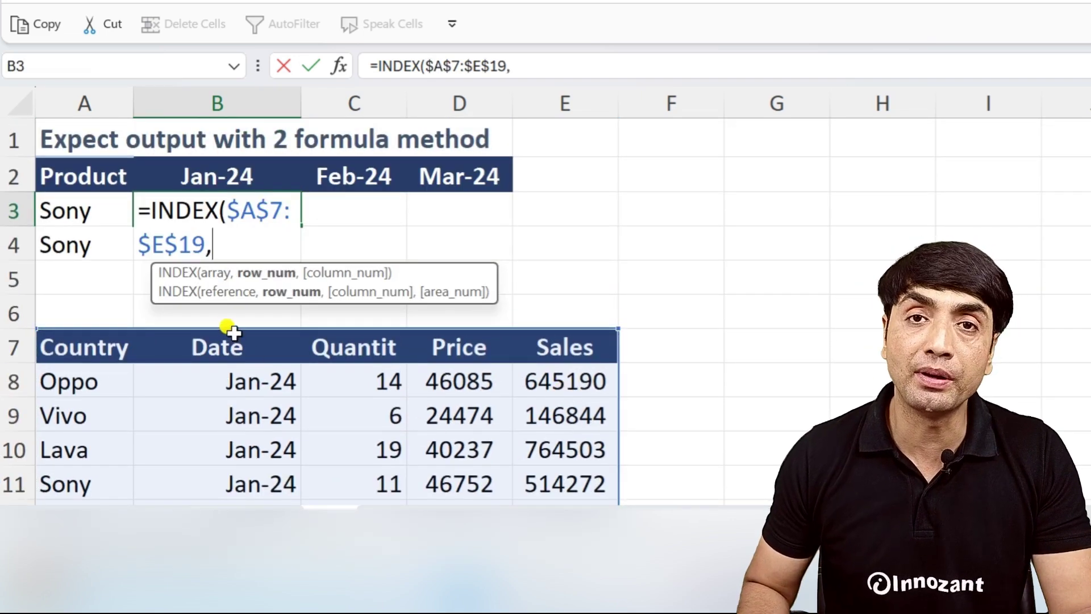
Add a MATCH function as the row number, with the lookup value $A3&B2 combining product and month.
text(MATCH()
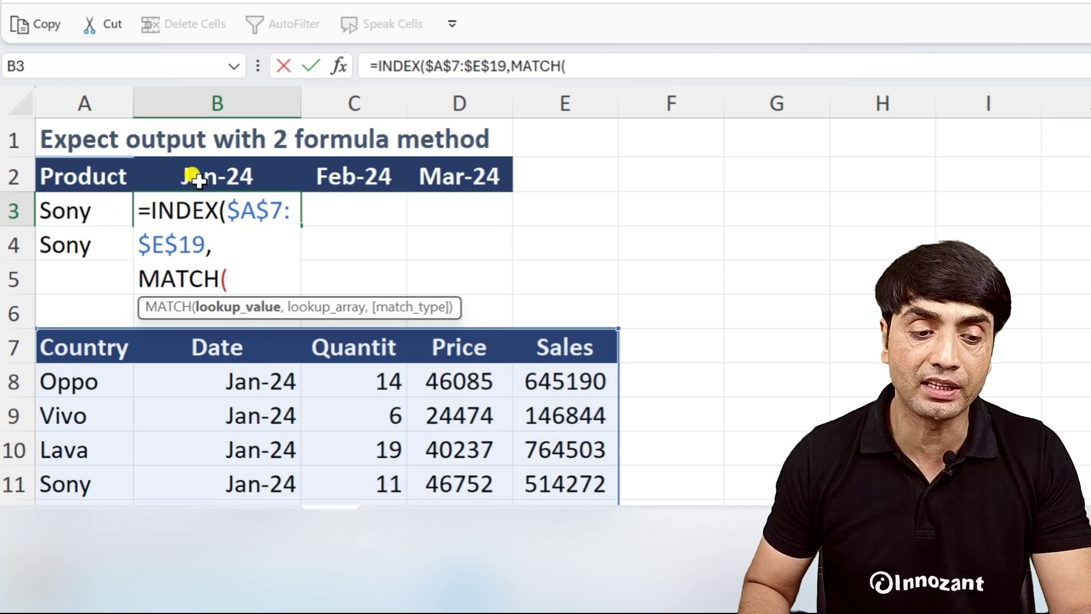
click(77, 215)
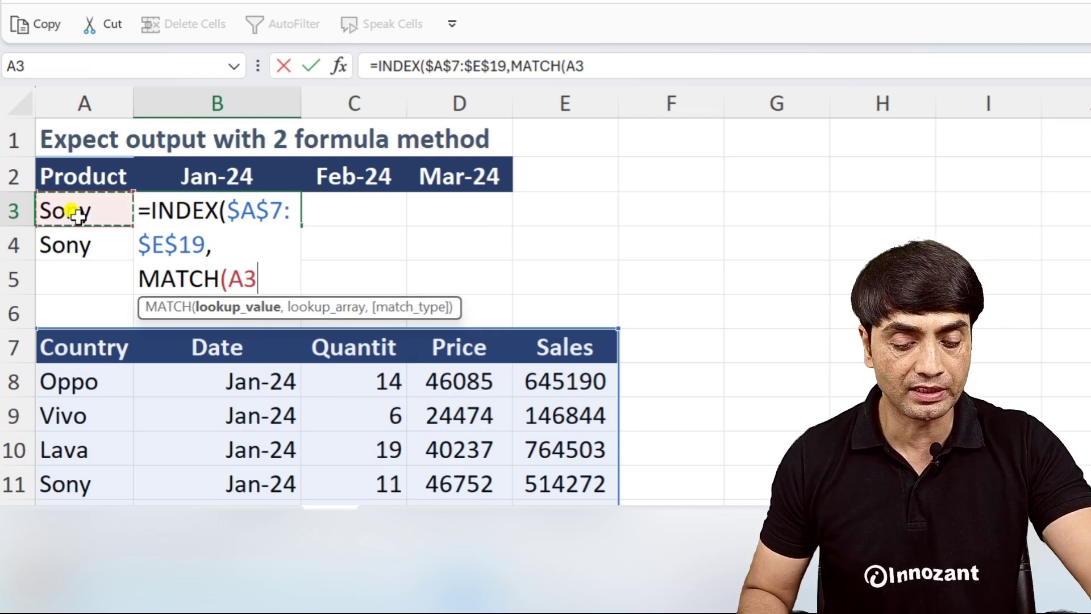
key(F4)
key(F4)
key(F4)
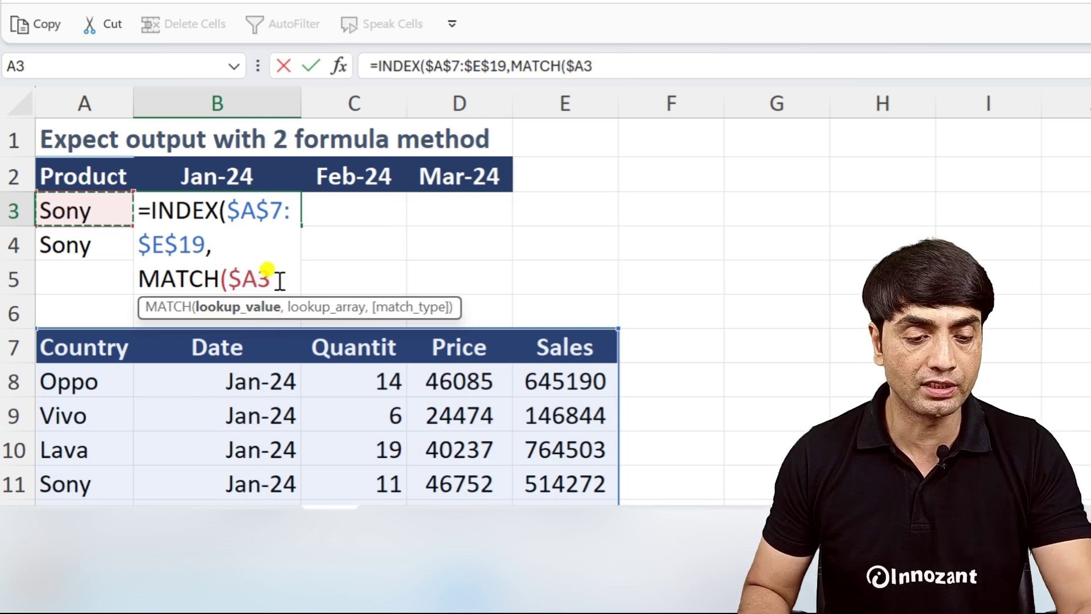
text(&)
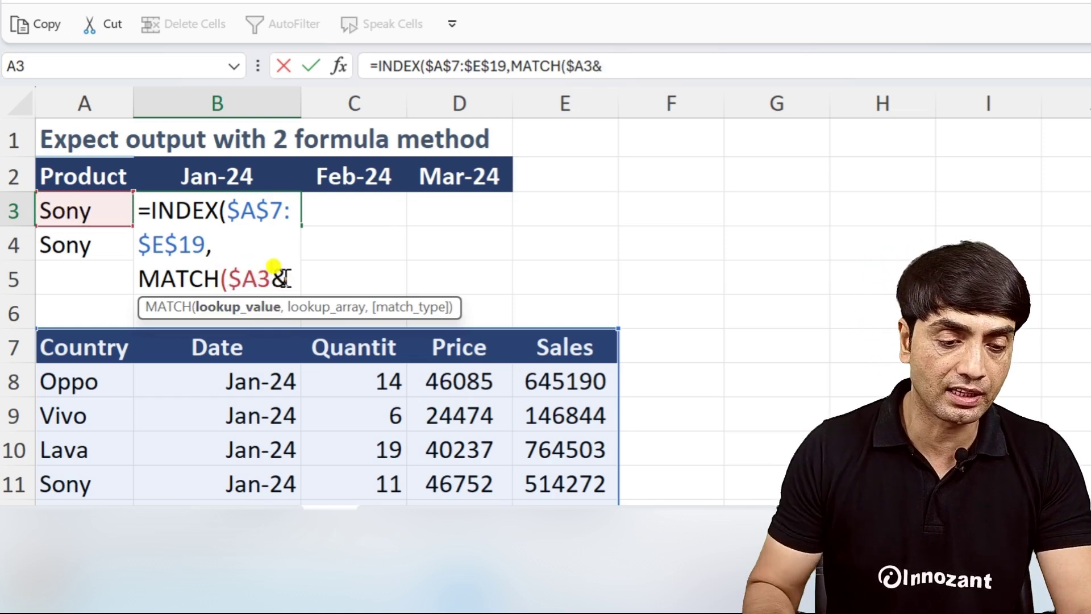
click(193, 175)
scroll(279, 273, down, 2)
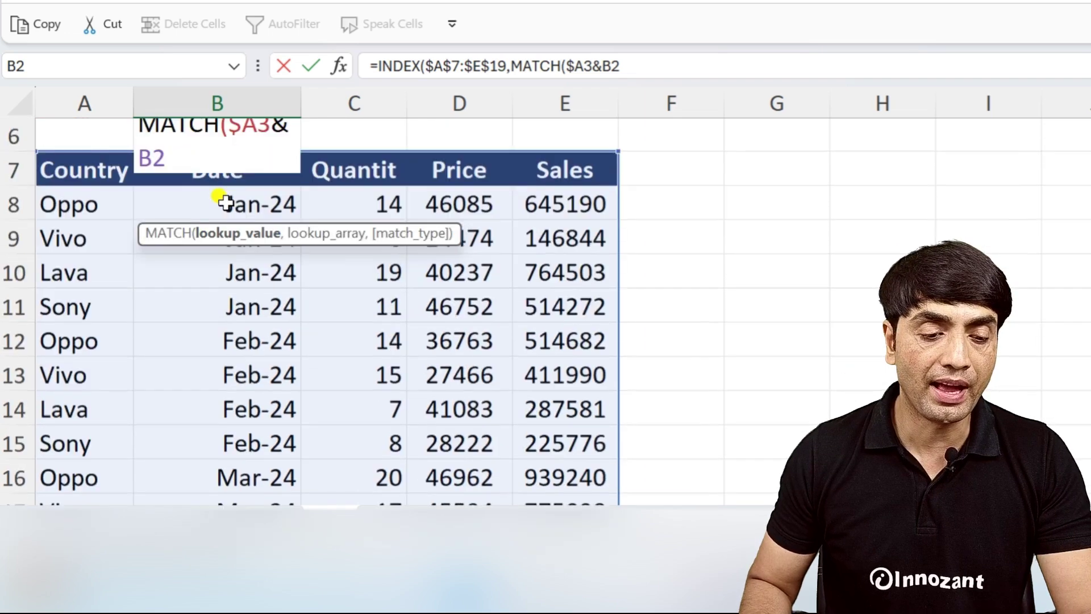
scroll(180, 187, up, 2)
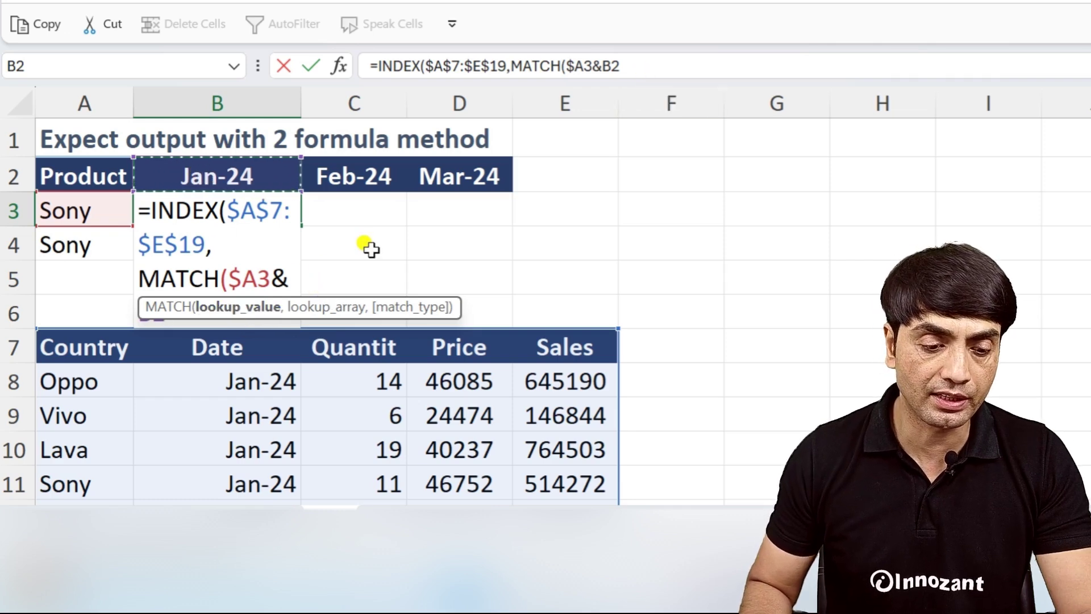
text(,)
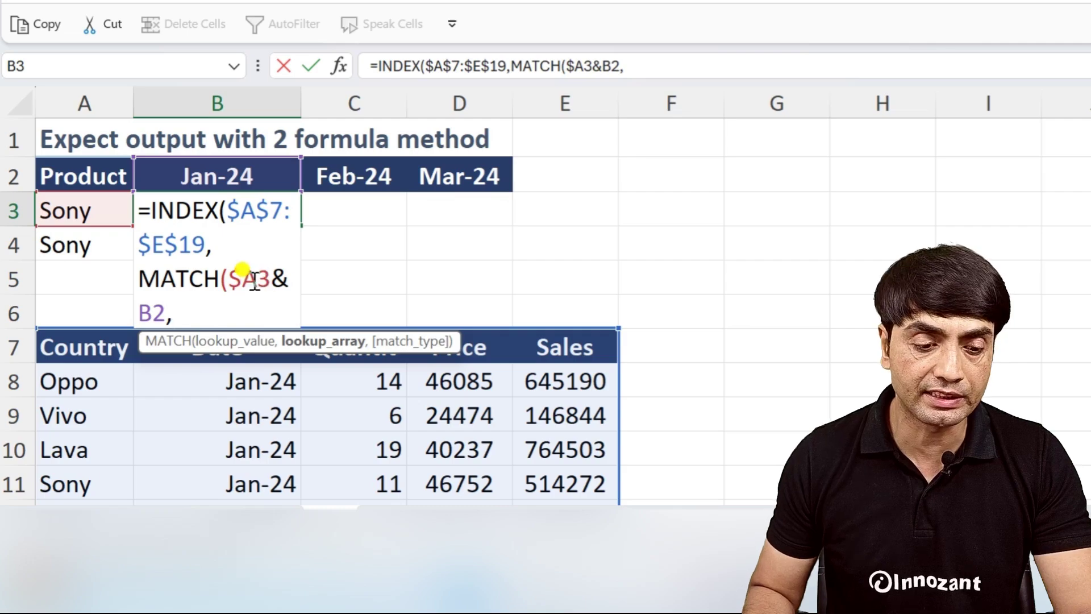
Supply the locked product column $A$7:$A$19 as the first part of the MATCH lookup array, followed by an ampersand.
scroll(195, 314, down, 1)
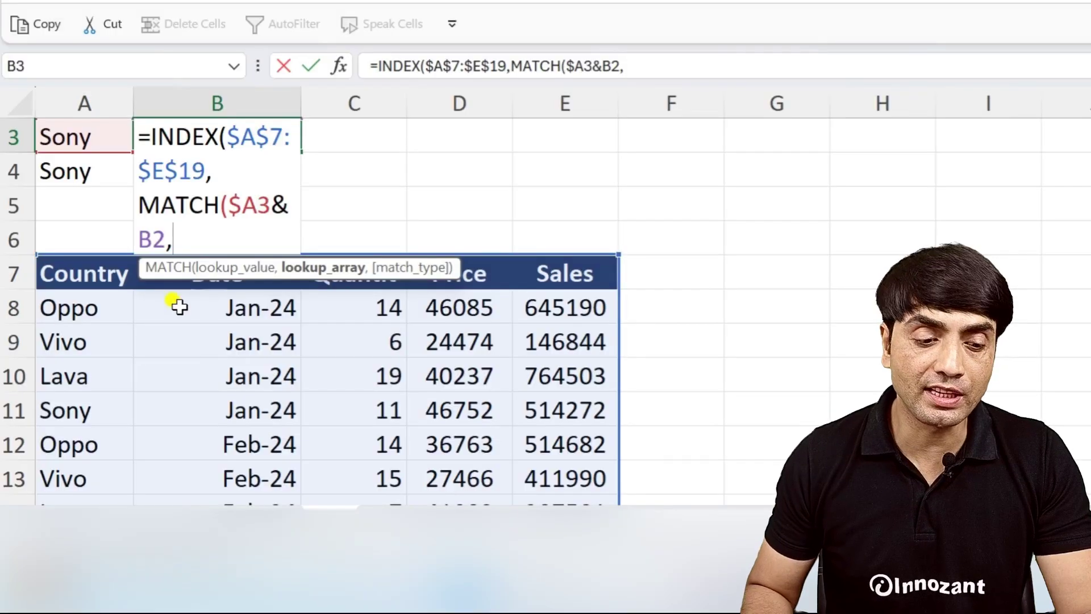
drag(67, 270, 56, 435)
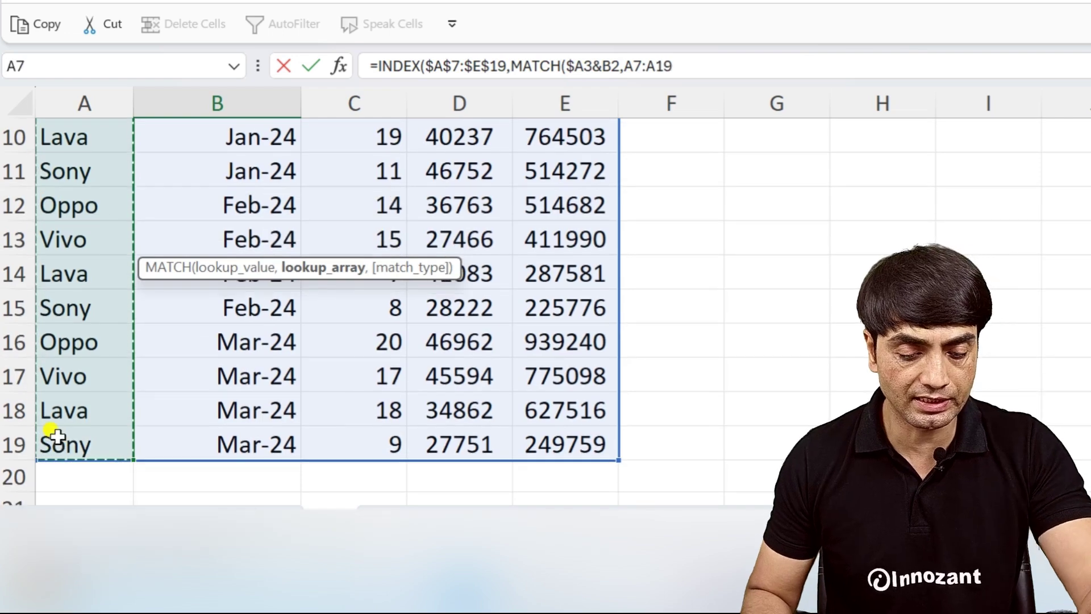
key(F4)
text(&)
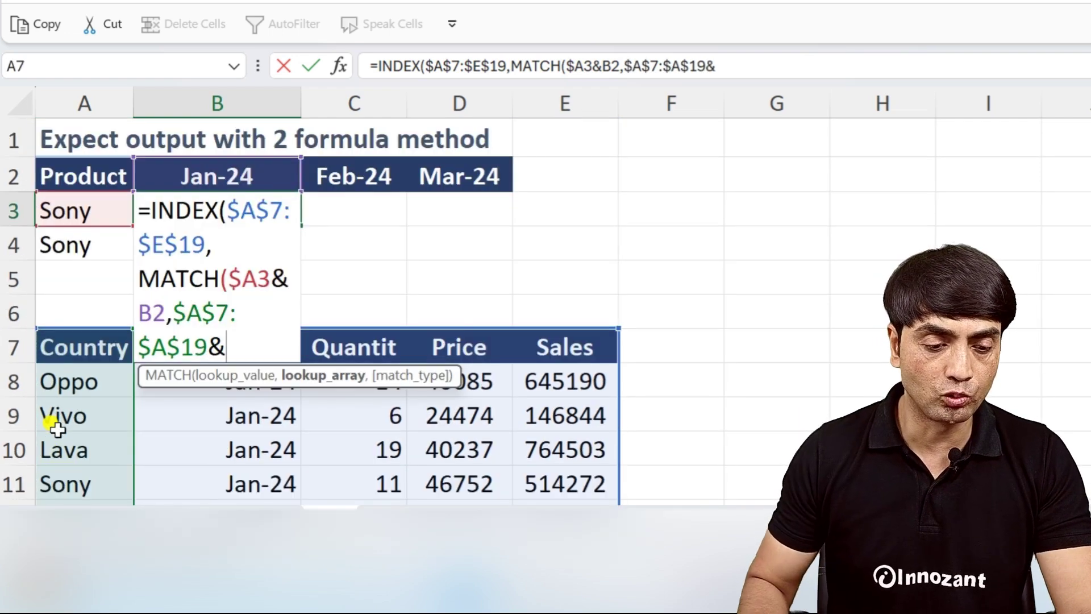
Join $B$7:$B$19 to the lookup array and complete the B3 formula with match type 0 and column number 5.
click(241, 418)
key(Up)
key(Up)
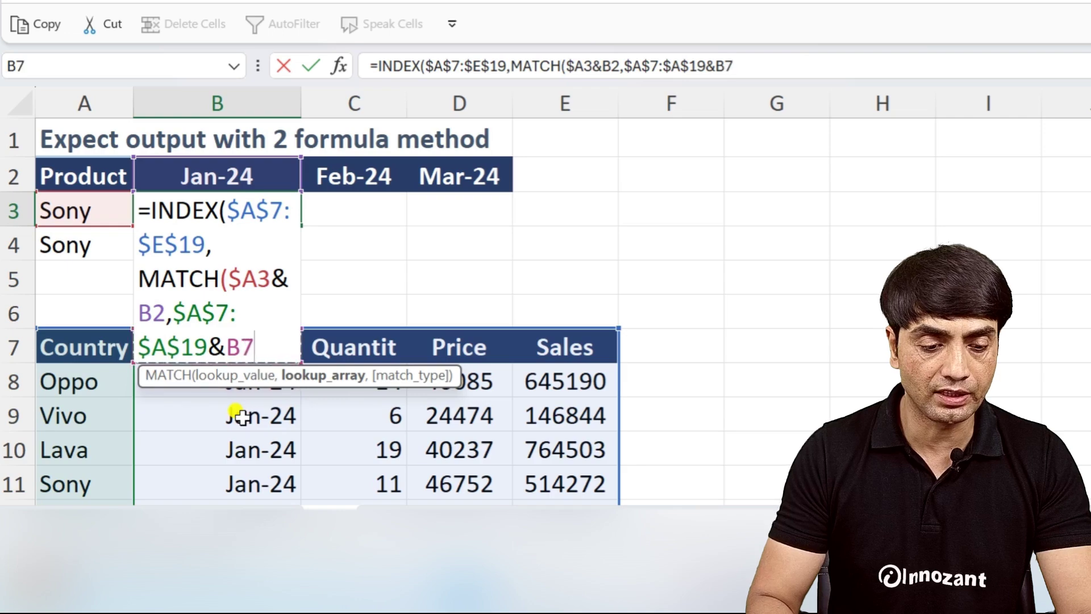
key(shift+Down)
key(shift+Down)
key(shift+Down)
key(shift+Down)
key(shift+Down)
key(shift+Down)
key(shift+Down)
key(shift+Down)
key(shift+Down)
key(shift+Down)
key(shift+Down)
key(shift+Down)
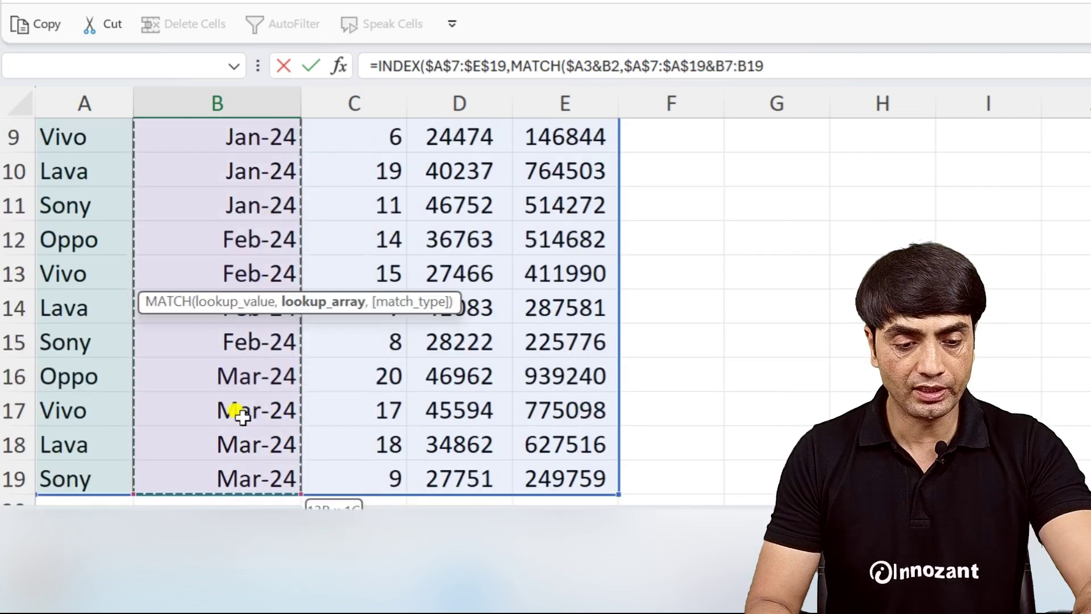
key(F4)
text(,0),)
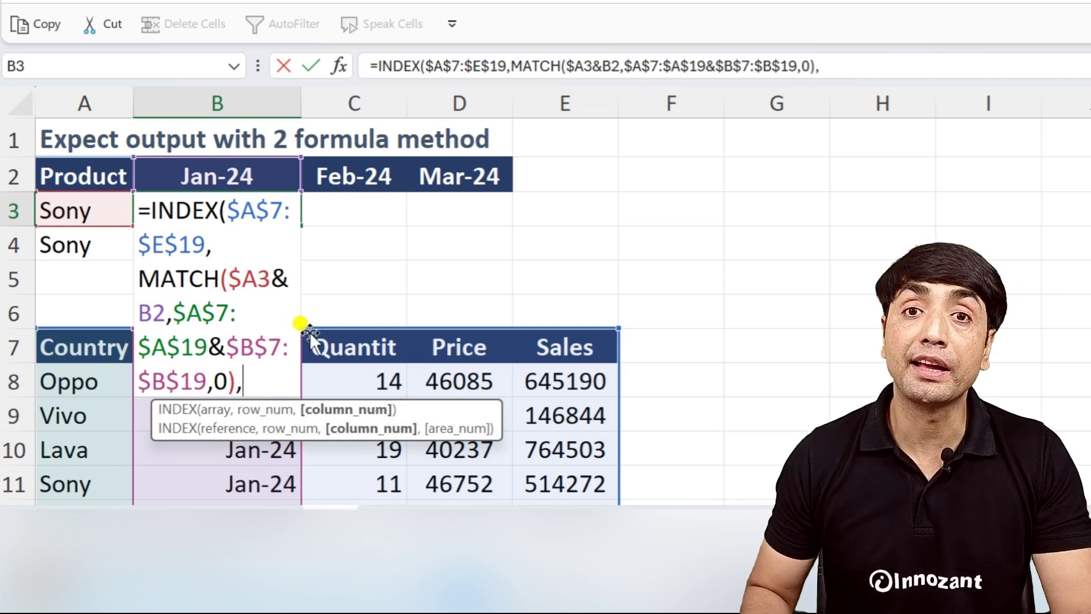
text(5))
key(Return)
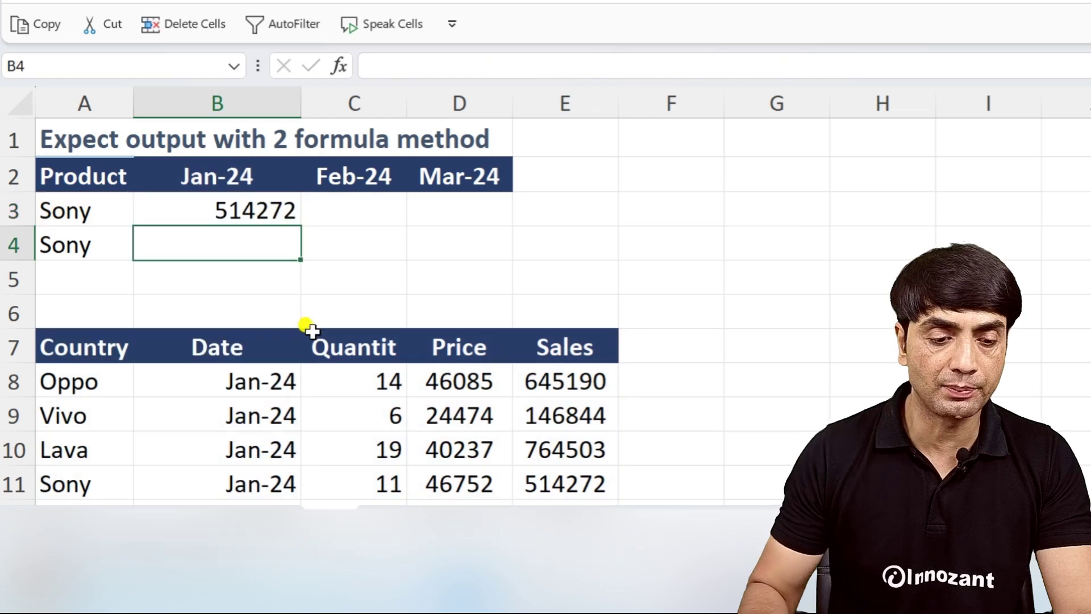
Fill the B3 formula across to the Feb-24 and Mar-24 columns in C3:D3.
drag(197, 202, 475, 205)
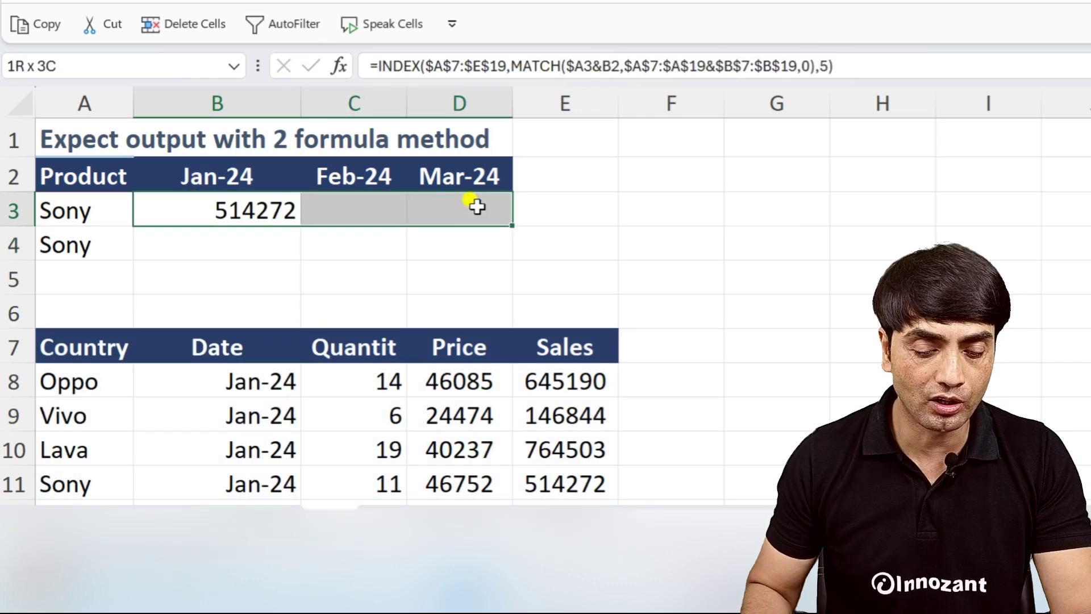
key(ctrl+r)
click(205, 206)
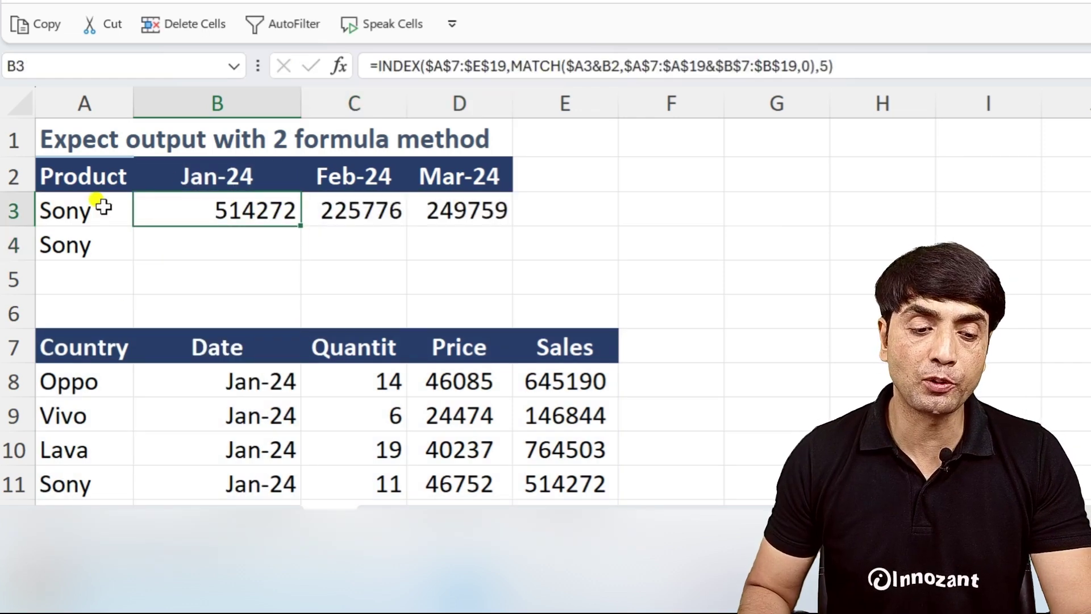
Compare the monthly Sony results in row 3 with the matching Sales entries in the source table.
scroll(249, 254, down, 2)
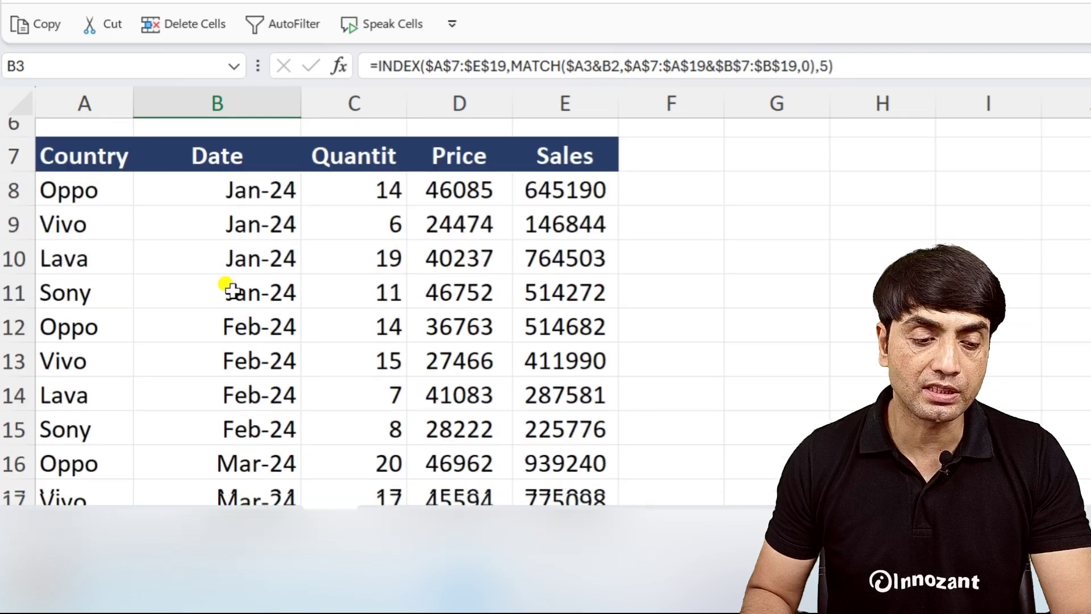
click(85, 285)
click(563, 294)
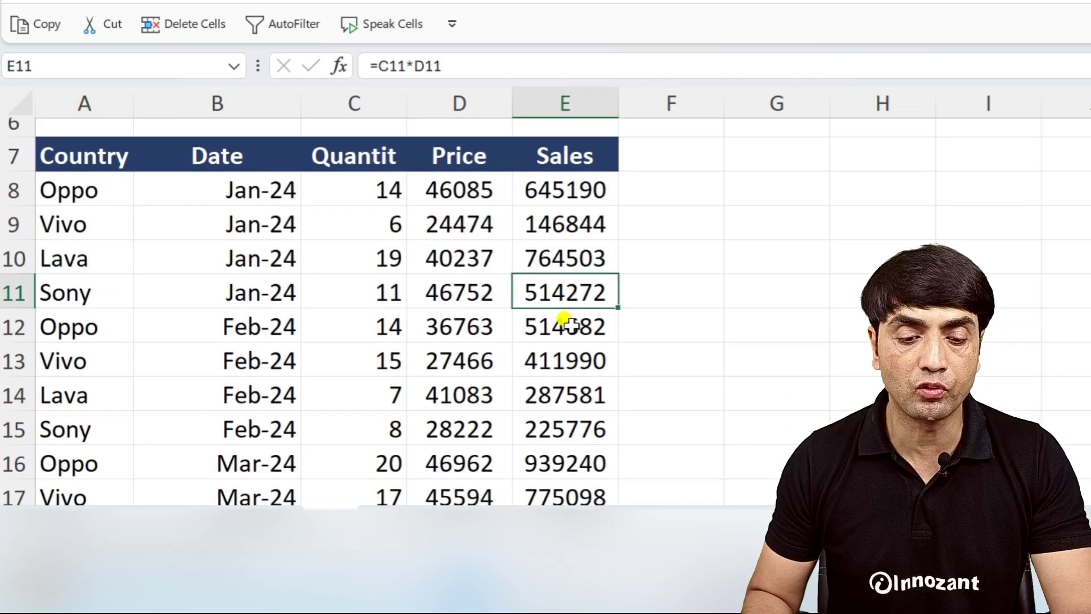
scroll(435, 252, up, 2)
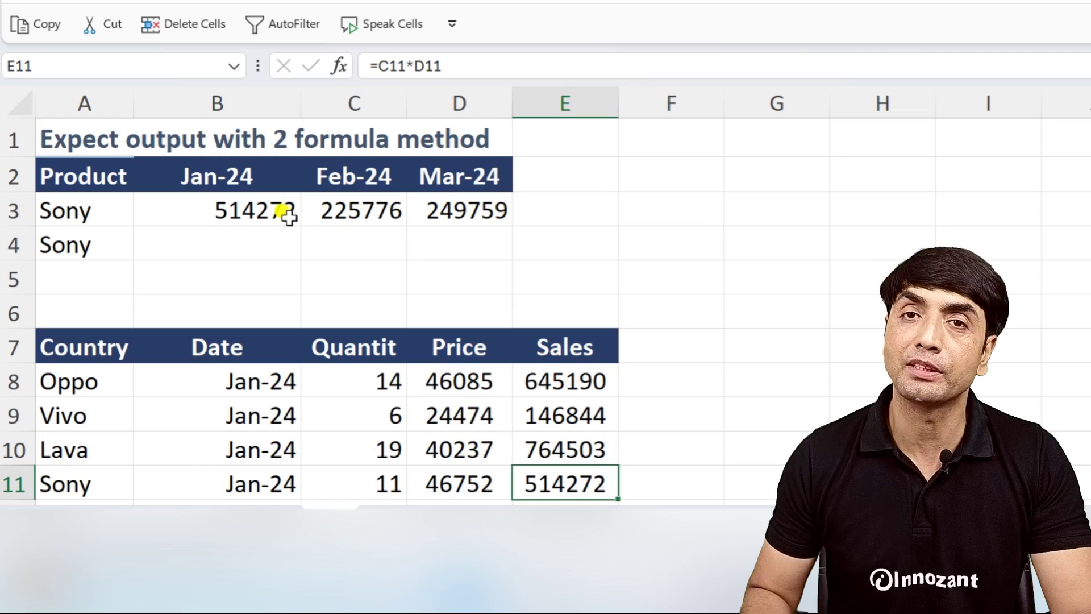
click(151, 247)
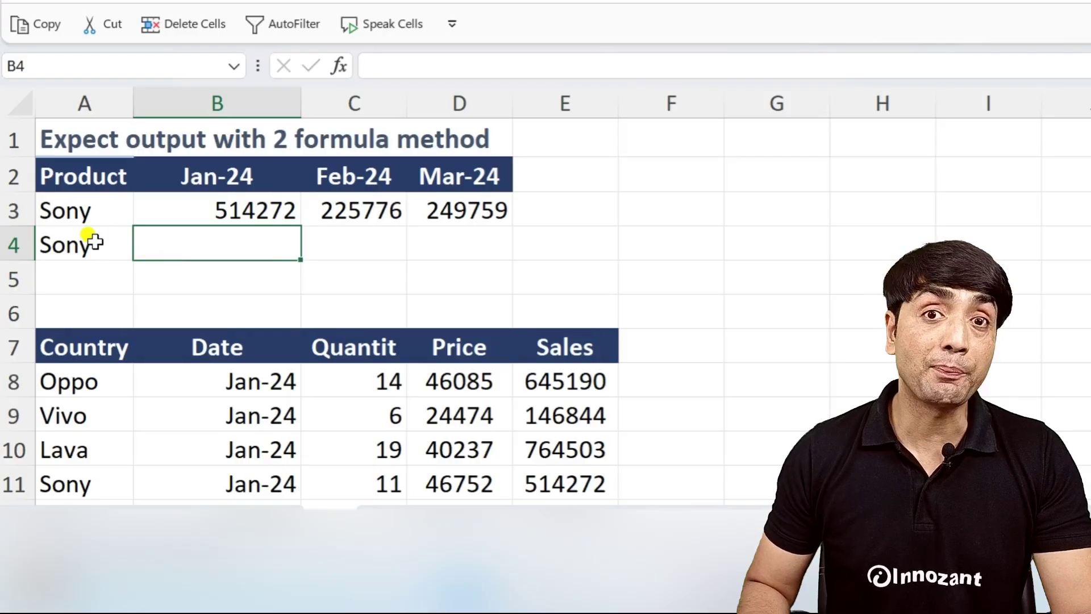
click(72, 212)
scroll(556, 455, down, 2)
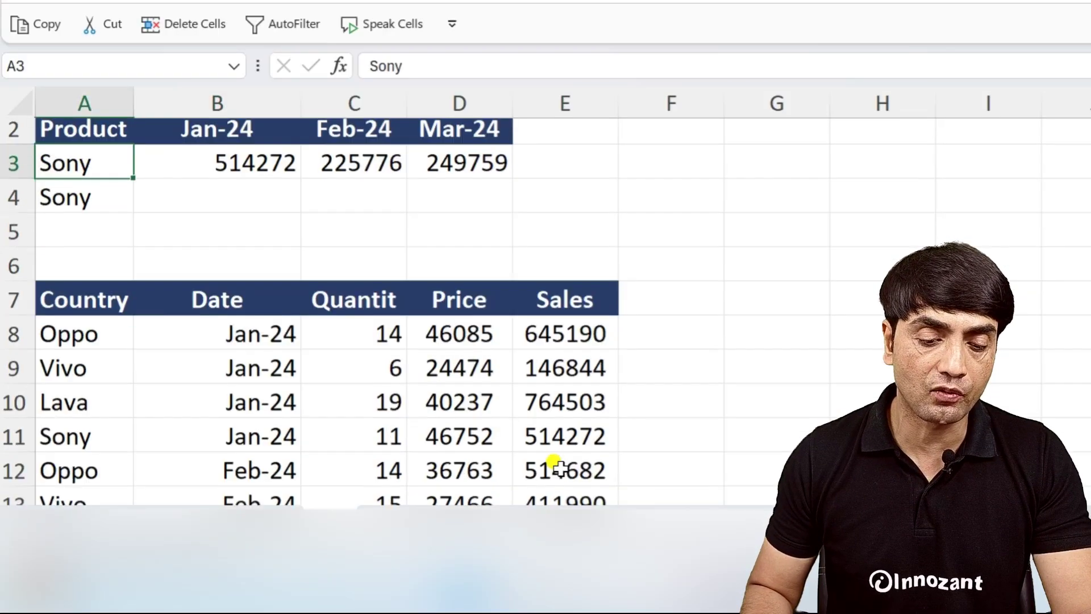
click(564, 391)
scroll(511, 353, up, 1)
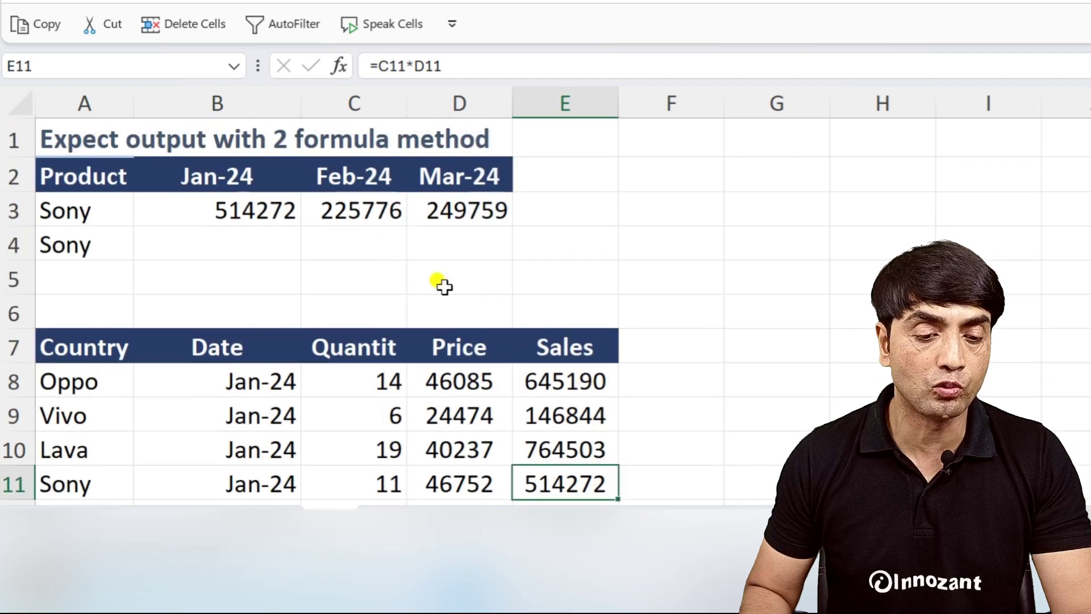
click(379, 230)
scroll(341, 239, down, 2)
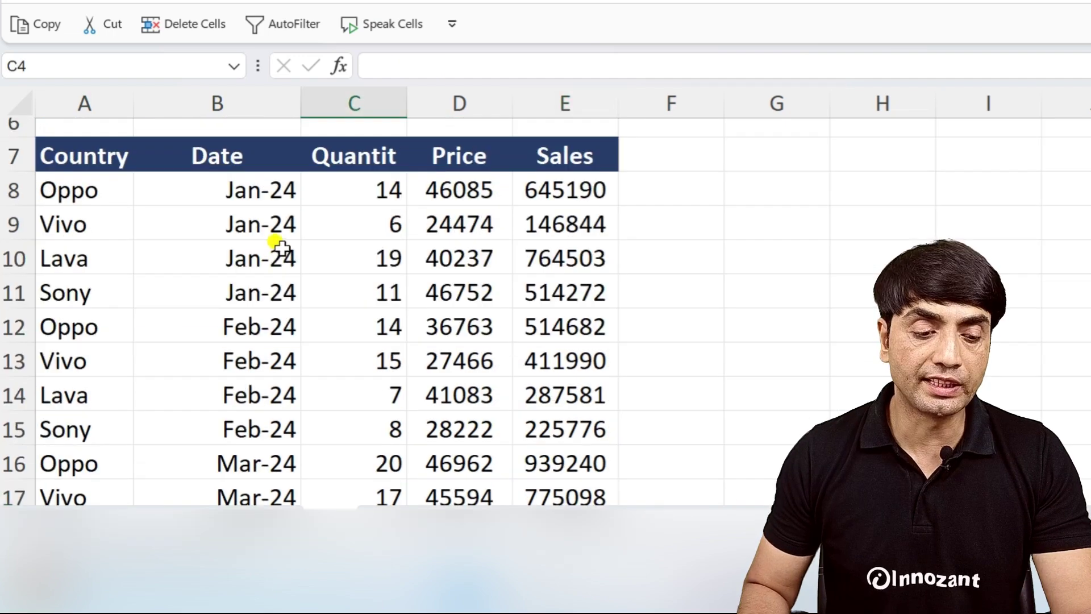
click(560, 431)
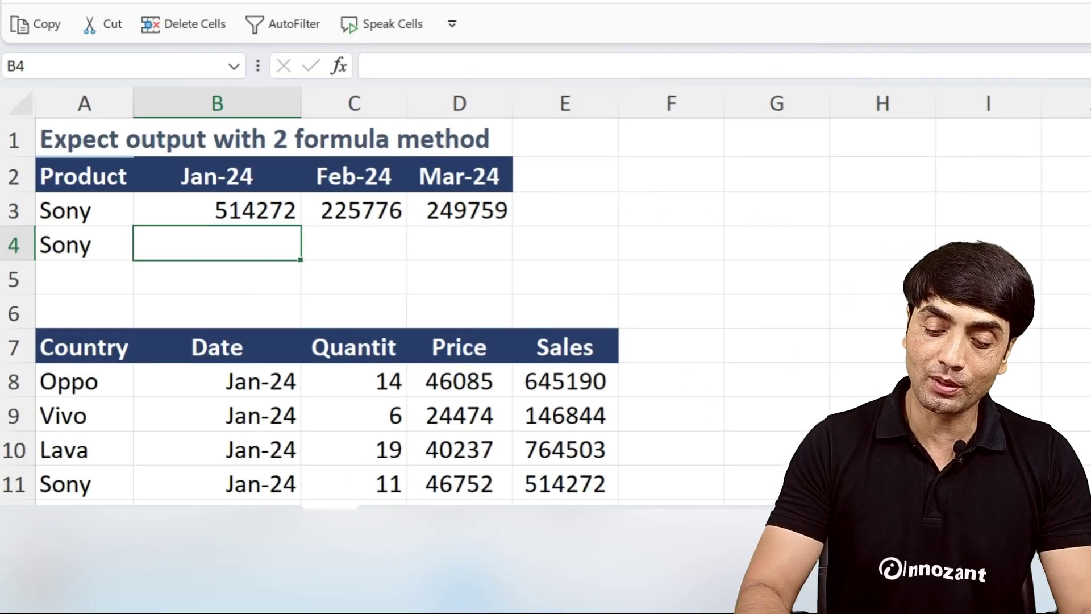
Begin a SUMPRODUCT formula in B4 with the locked product range $A$8:$A$19 as the start of its first condition.
text(=)
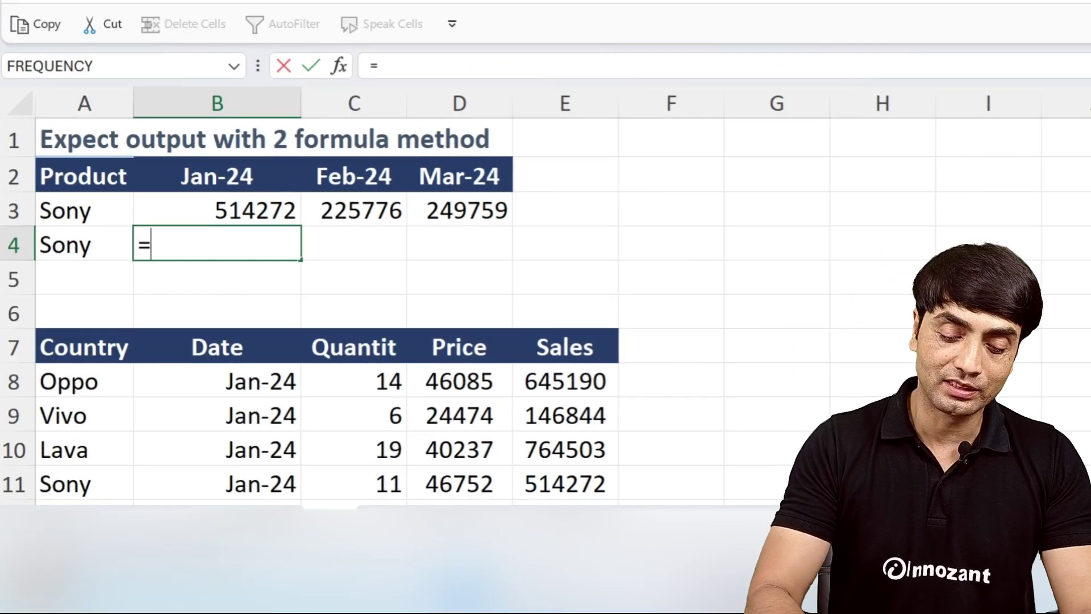
text(SUMPROD)
key(Tab)
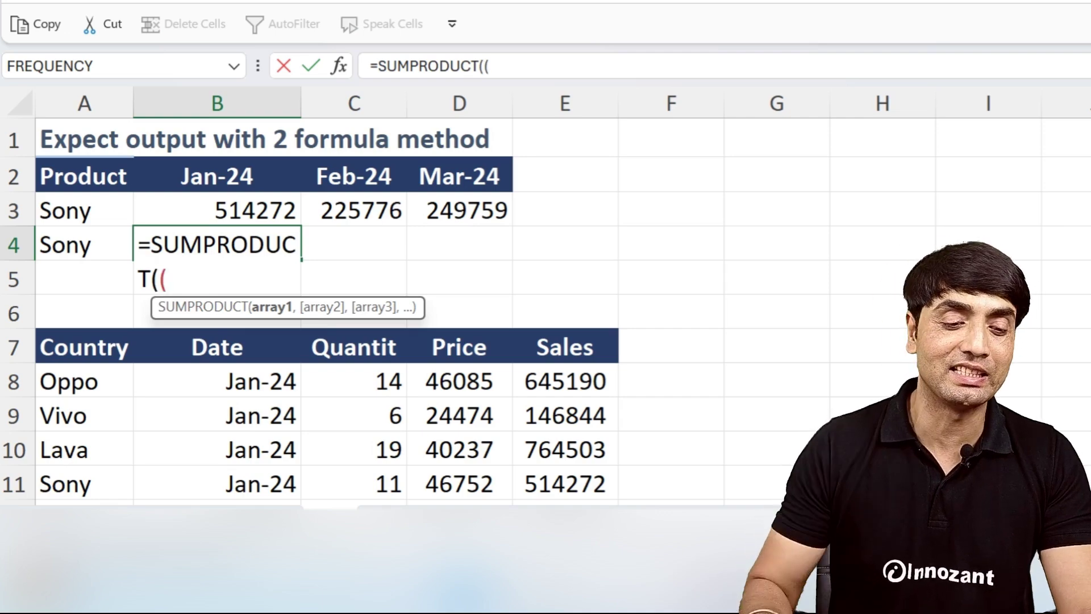
text(()
scroll(364, 341, down, 1)
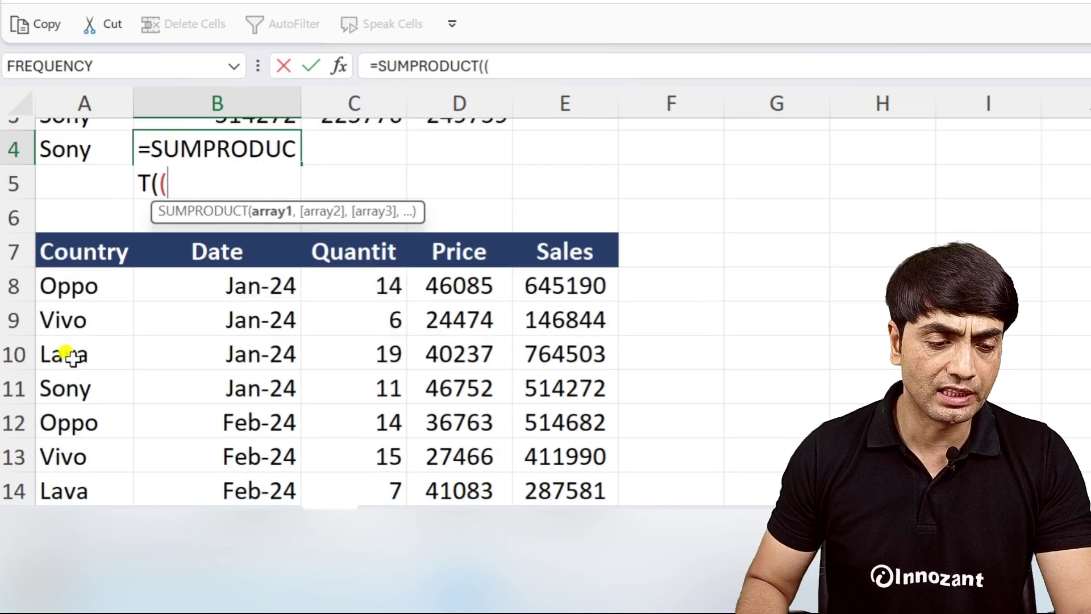
drag(85, 280, 109, 356)
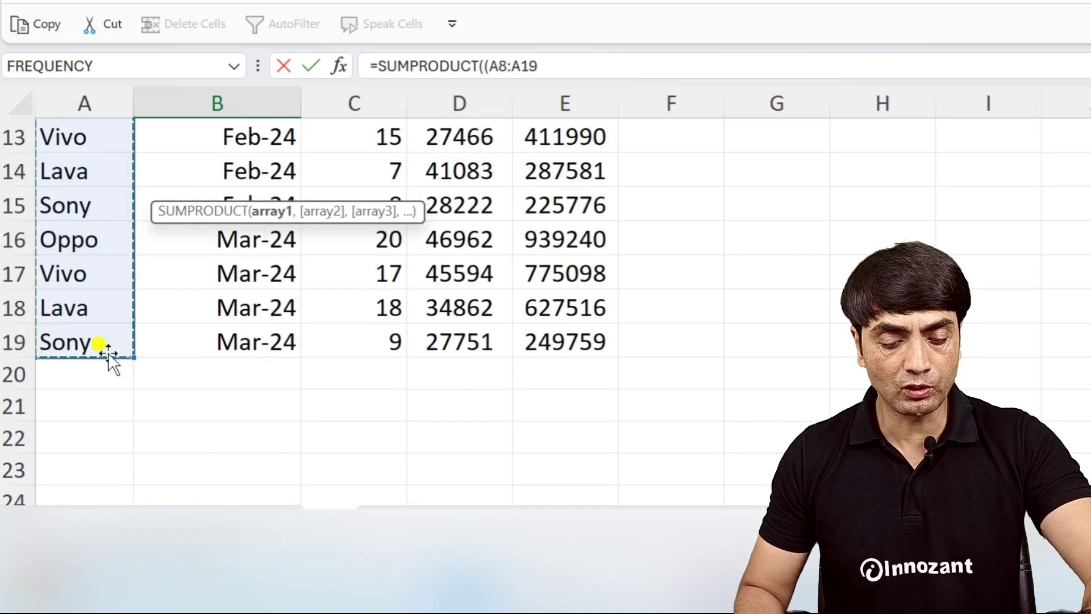
key(F4)
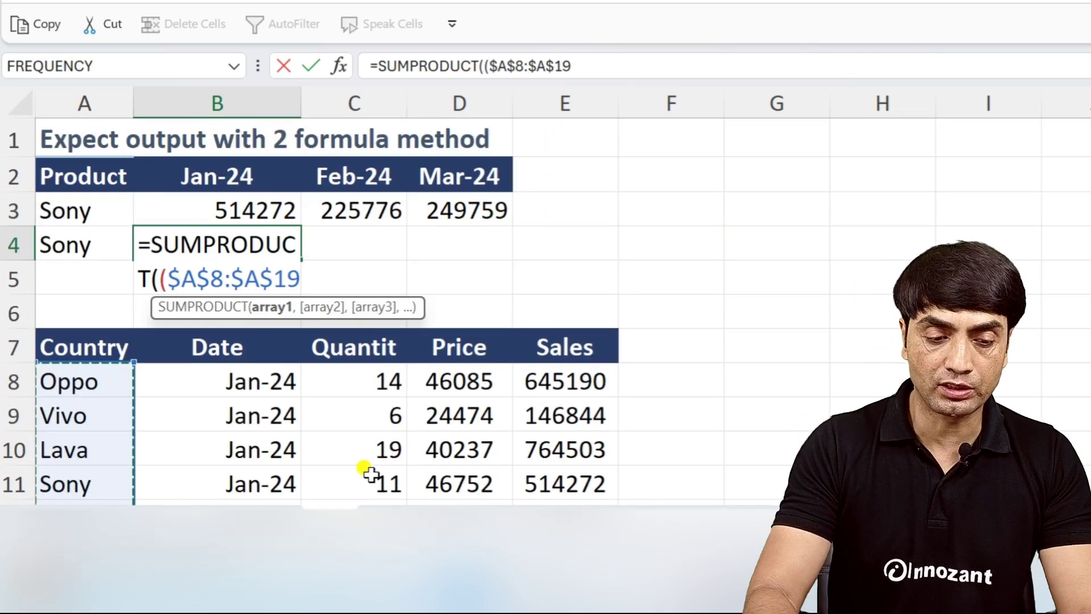
Complete the first SUMPRODUCT condition by comparing the product range with $A4, locking only the column.
text(=)
click(62, 239)
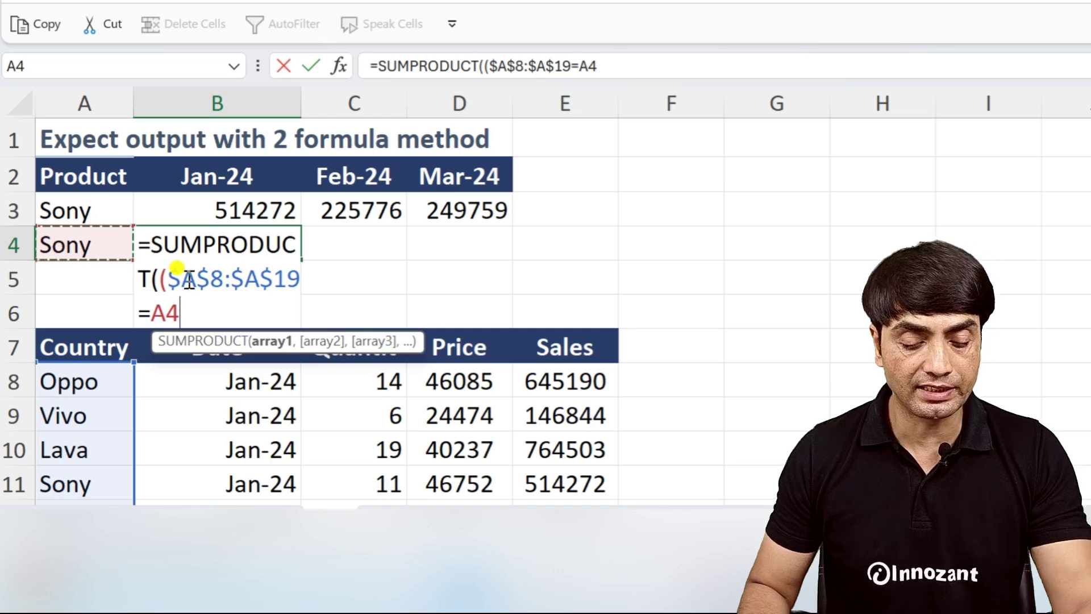
key(F4)
key(F4)
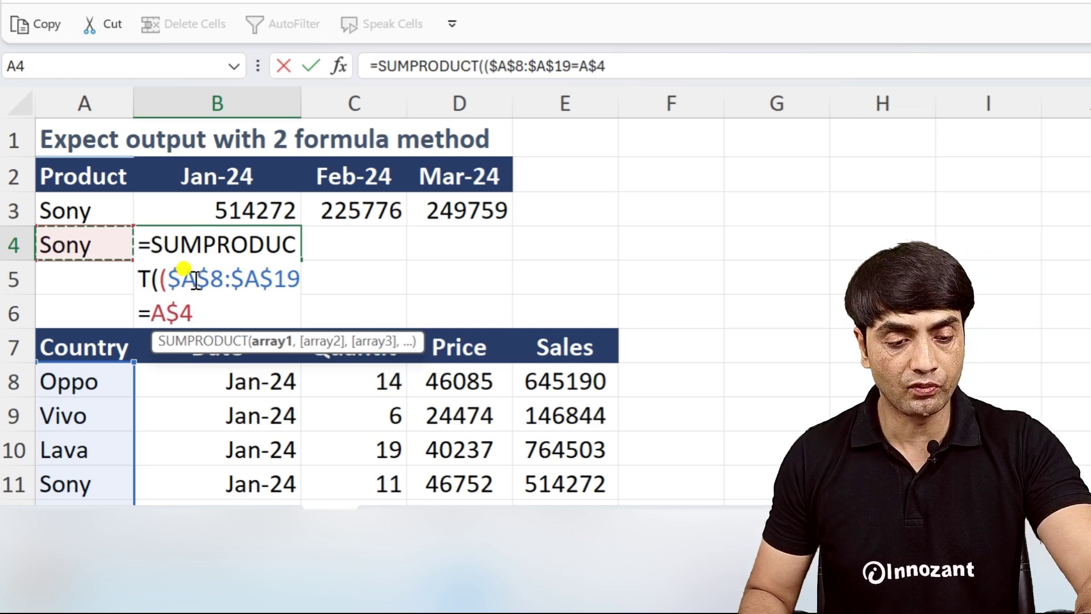
key(F4)
text())
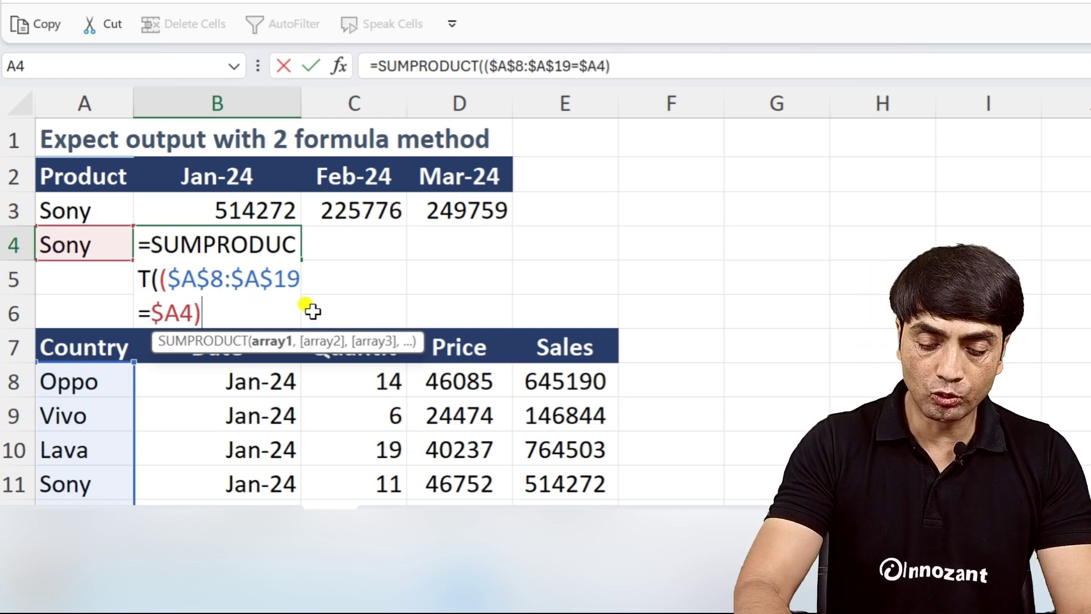
Multiply by a second condition that compares the locked date range $B$8:$B$19 with the month in B2.
text(*()
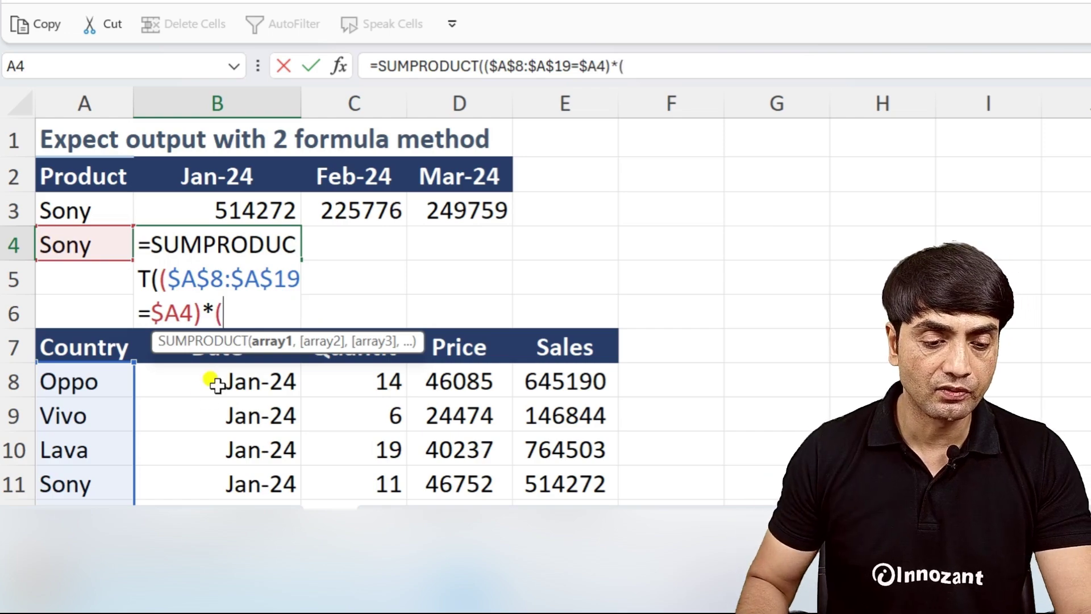
drag(214, 382, 212, 487)
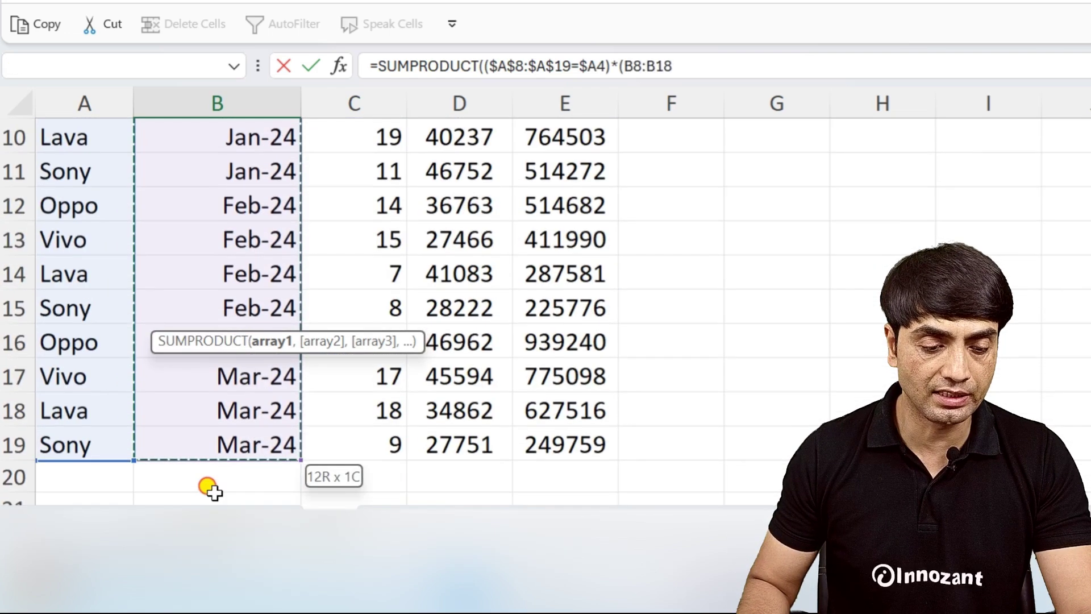
key(F4)
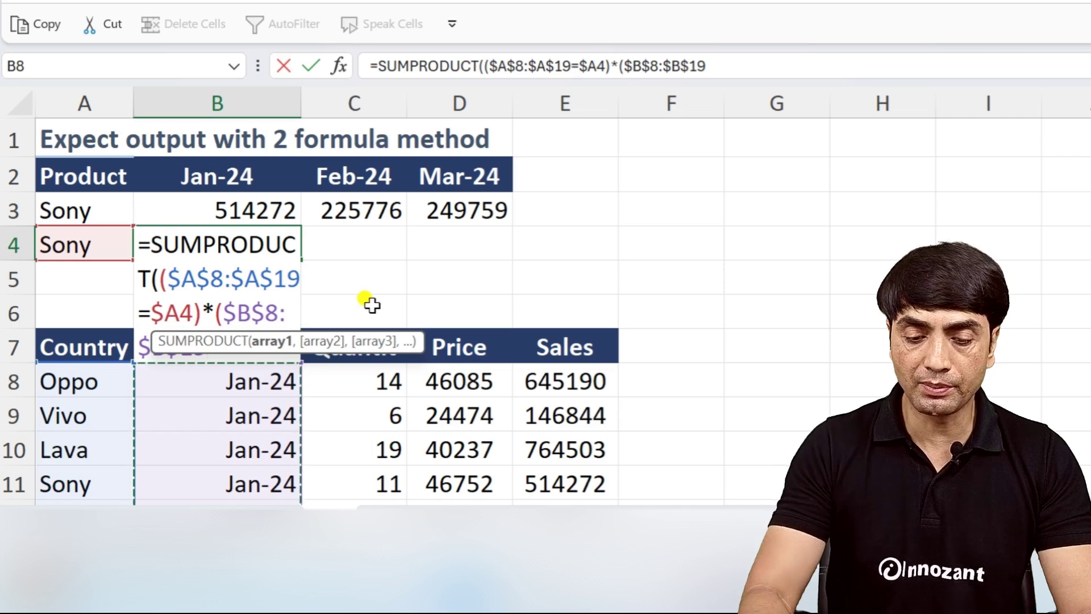
text(=)
click(220, 169)
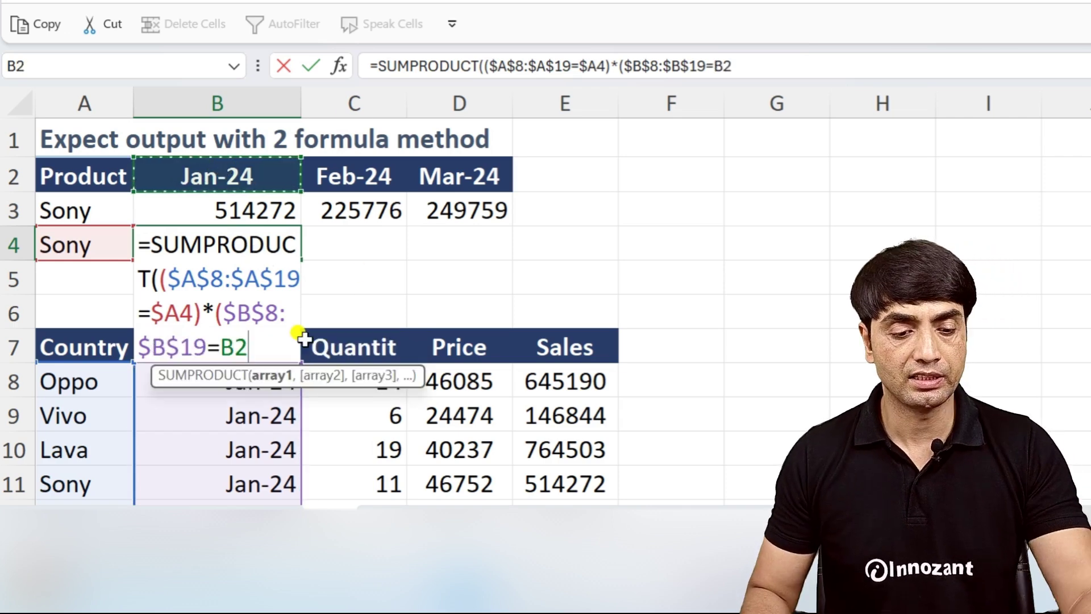
Multiply by the locked sales range $E$8:$E$19 and complete the SUMPRODUCT formula in B4.
text()*()
scroll(463, 334, down, 3)
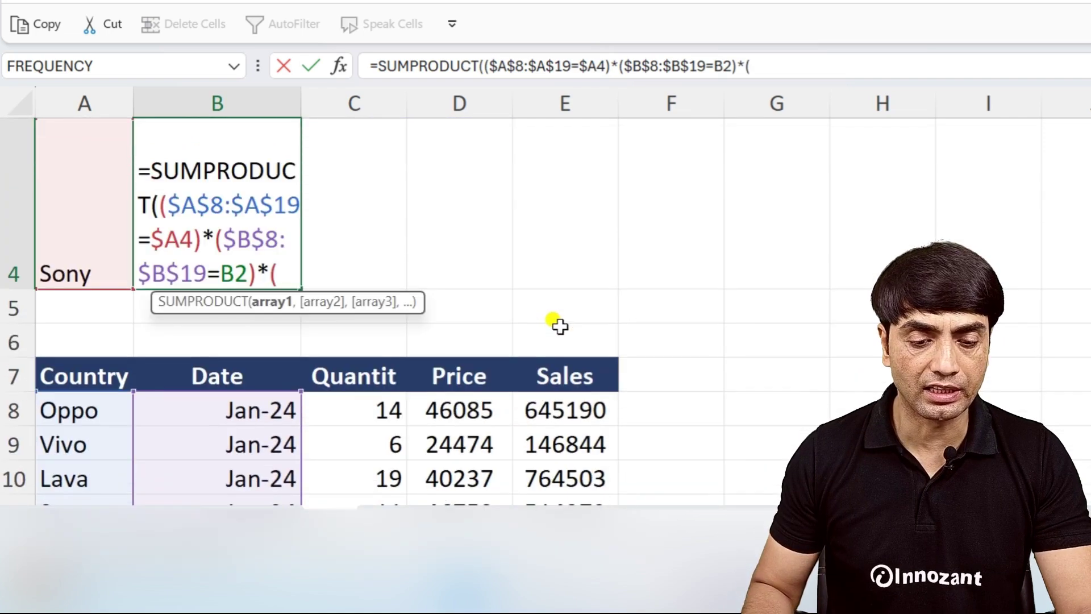
scroll(529, 367, down, 2)
drag(565, 236, 581, 476)
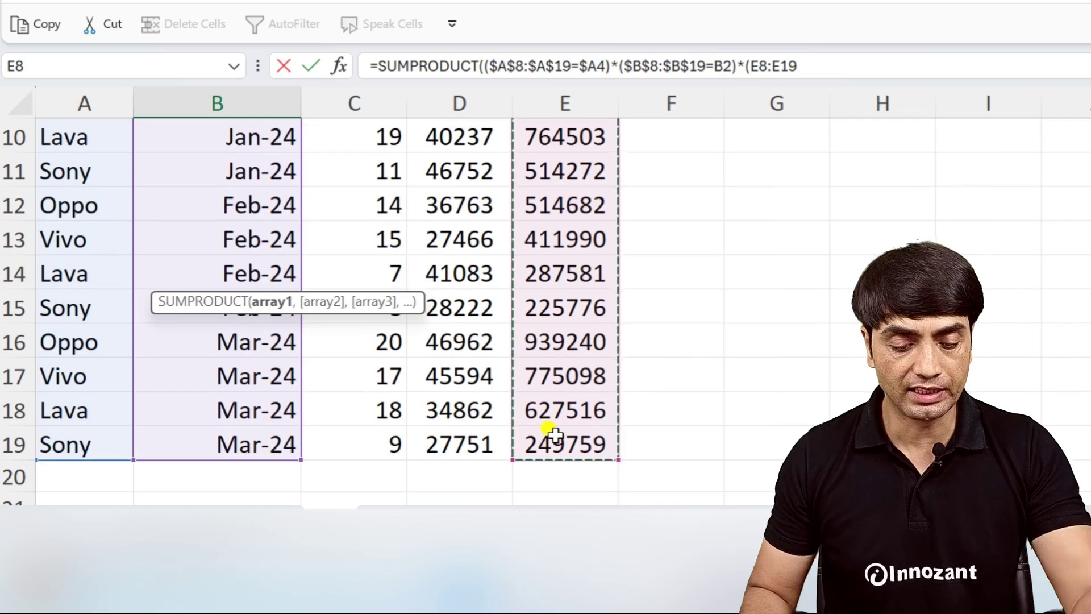
key(F4)
text()))
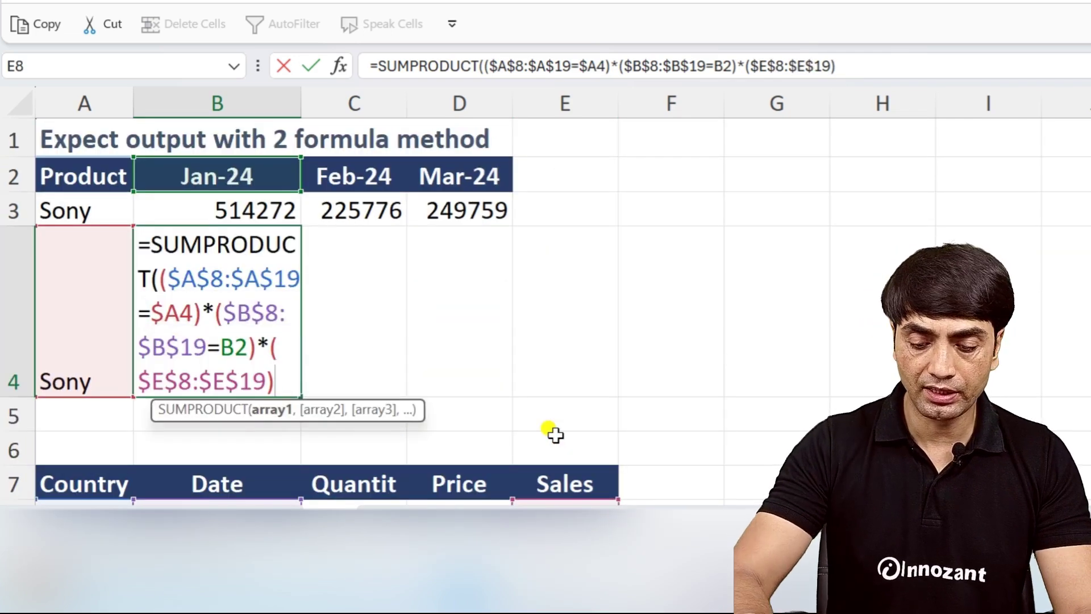
key(Return)
Fill the B4 SUMPRODUCT formula across to the Feb-24 and Mar-24 columns in C4:D4.
drag(298, 380, 495, 357)
key(ctrl+r)
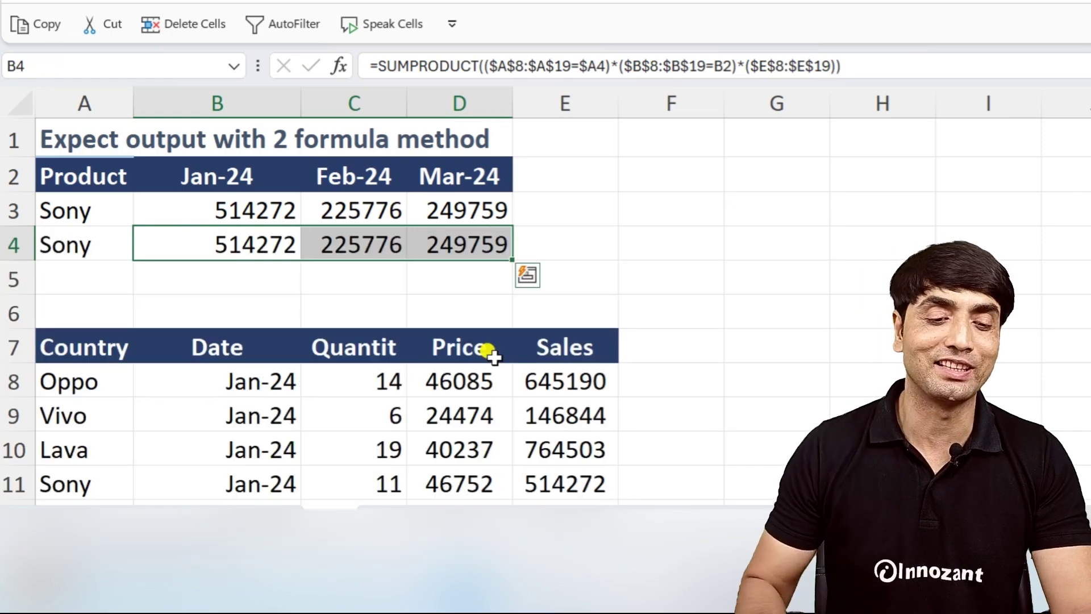
click(234, 266)
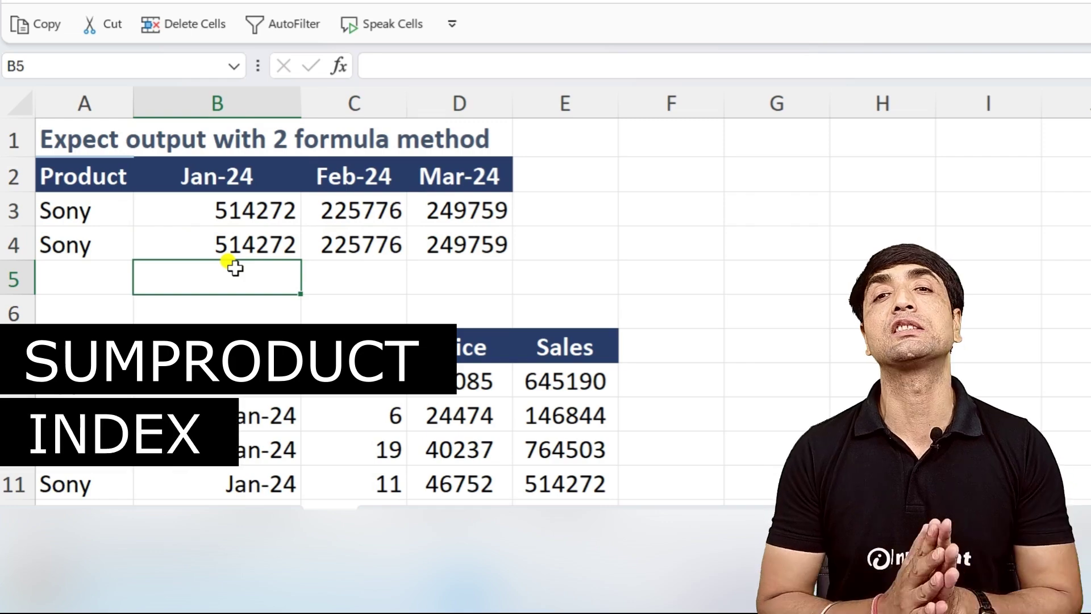